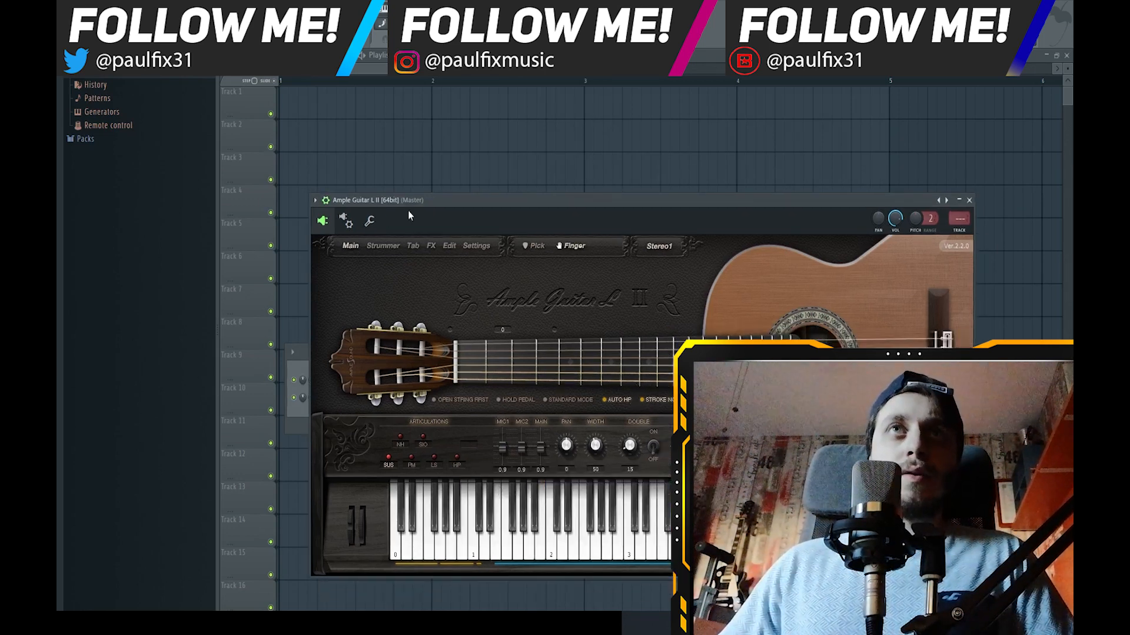
drag(544, 201, 548, 183)
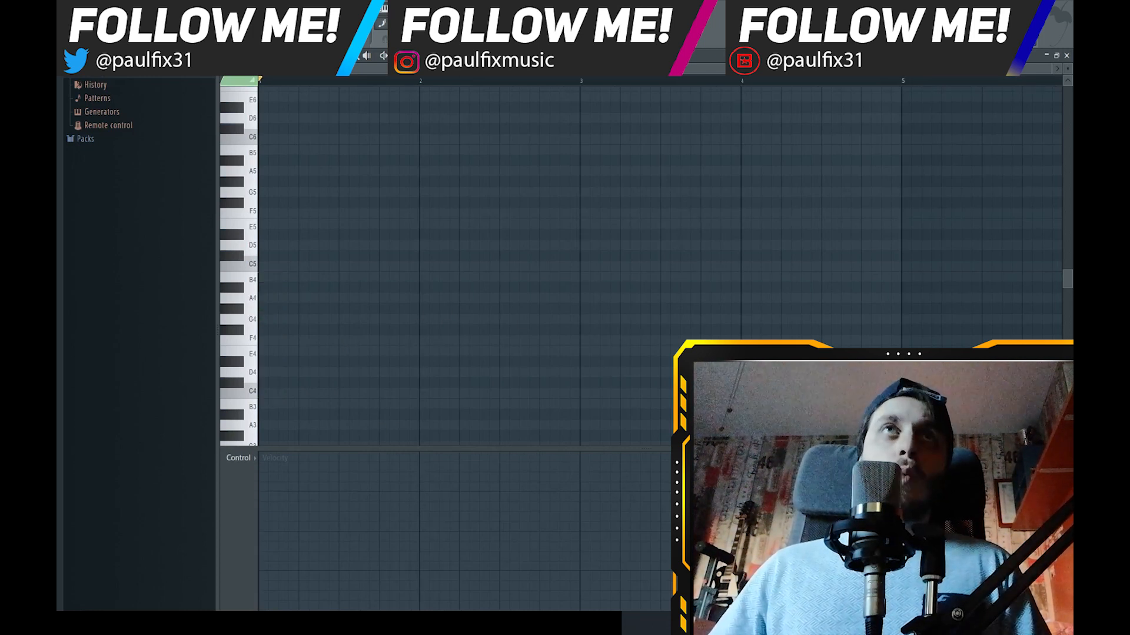
- Stamp an Aeolian scale rooted on G4 at the start of bar 1 in the piano roll
click(260, 56)
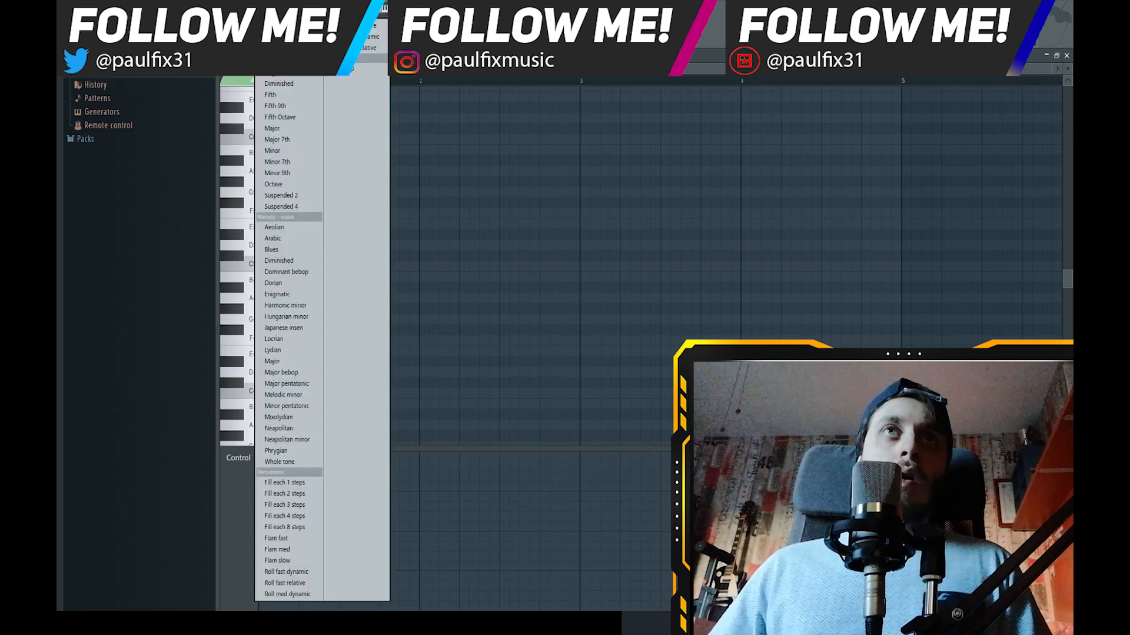
click(285, 227)
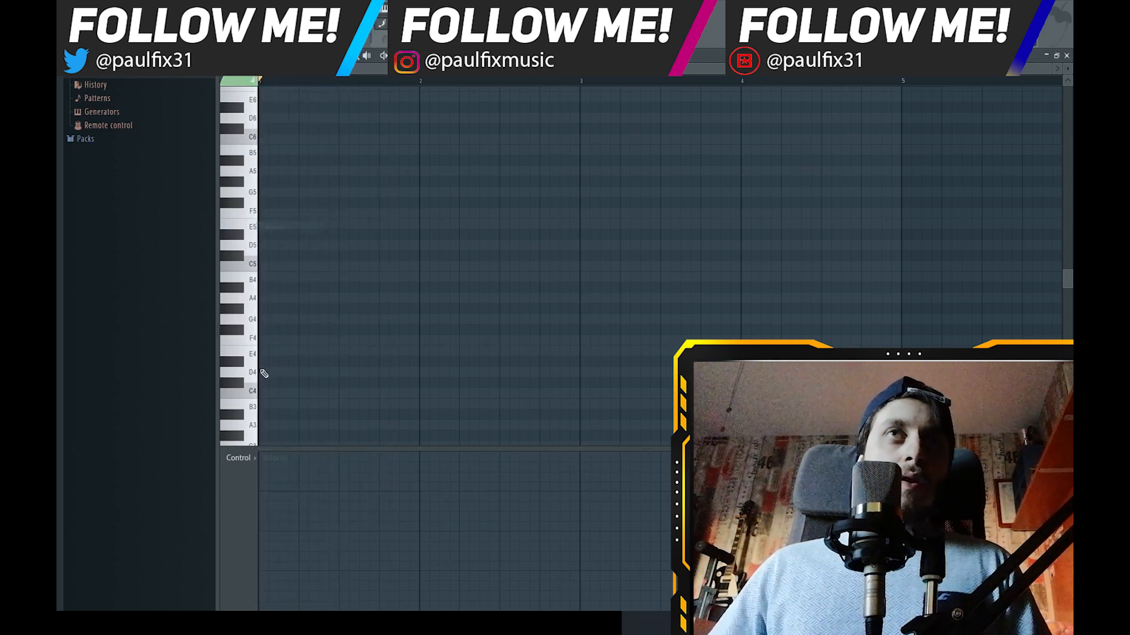
click(262, 330)
drag(264, 330, 264, 318)
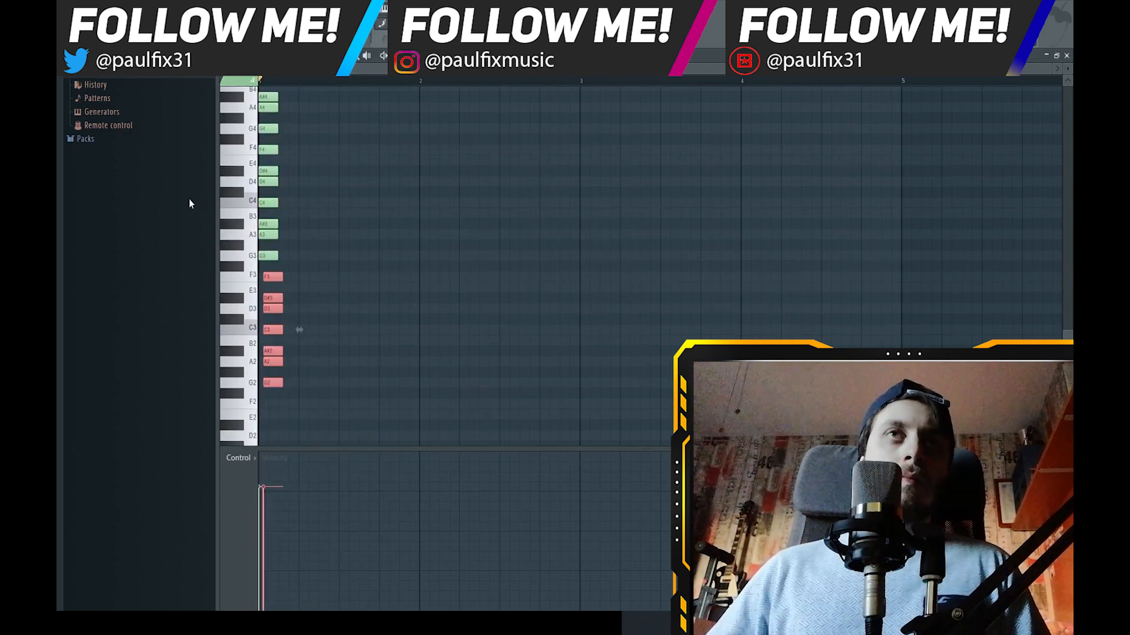
- Duplicate the G Aeolian scale into the lower and higher octaves, with every copy aligned to the start of bar 1
scroll(303, 270, up, 9)
drag(302, 289, 248, 188)
key(ctrl+b)
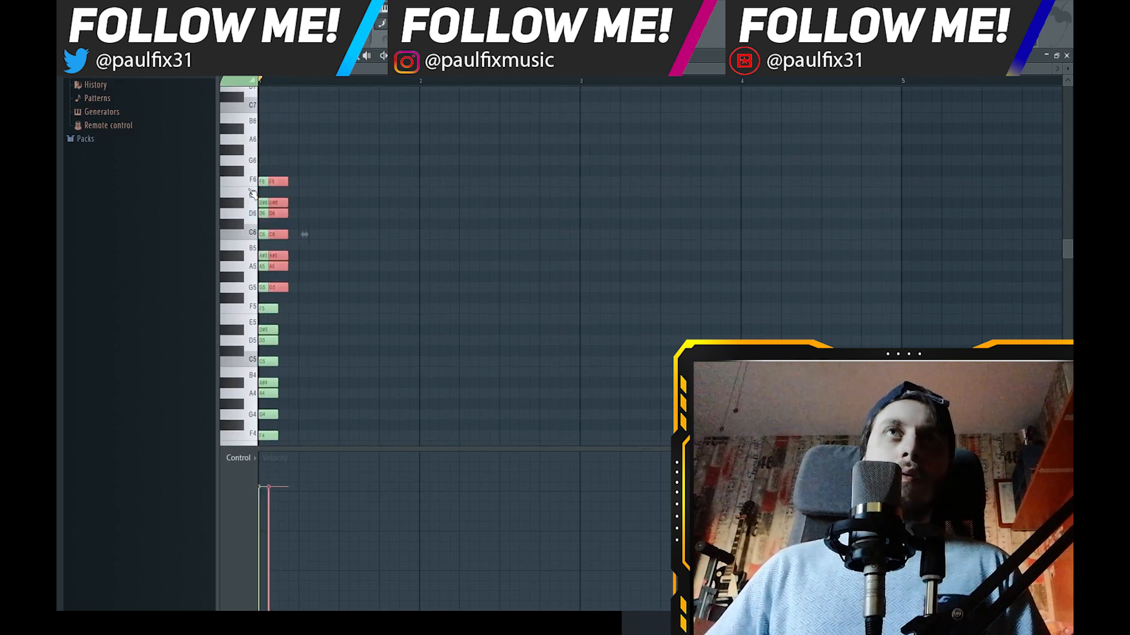
key(ctrl+Up)
key(shift+Left)
key(shift+Left)
key(shift+Left)
key(shift+Left)
ctrl+click(368, 321)
- Draw an E4 note at the start of bar 4 and lengthen it to fill the whole bar
click(453, 56)
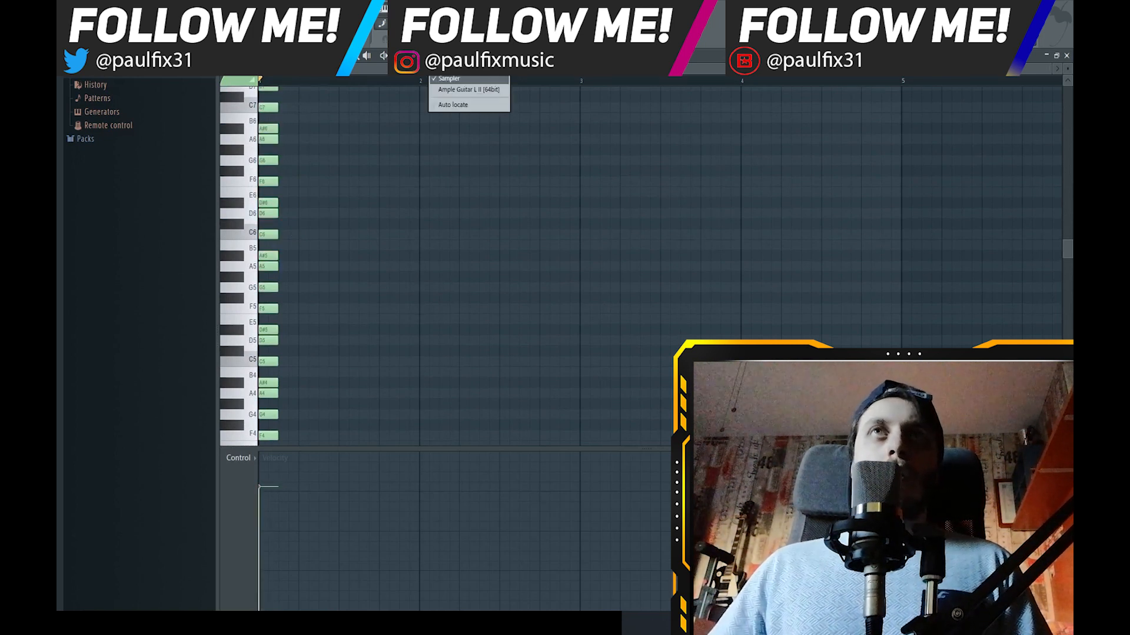
click(458, 83)
scroll(386, 263, down, 4)
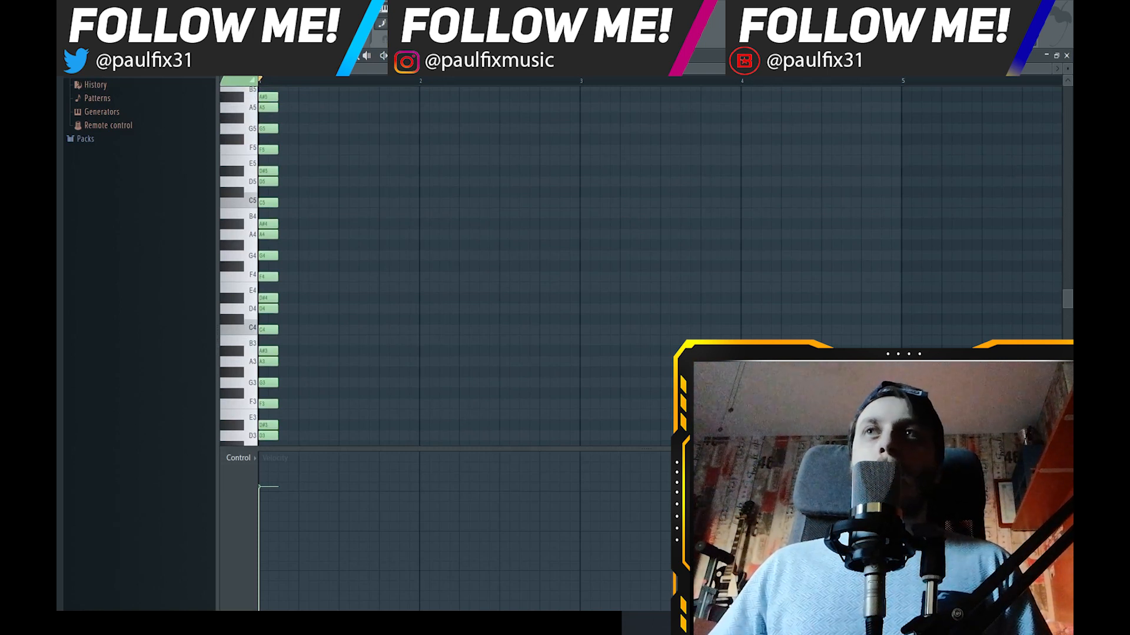
click(743, 288)
drag(760, 291, 903, 297)
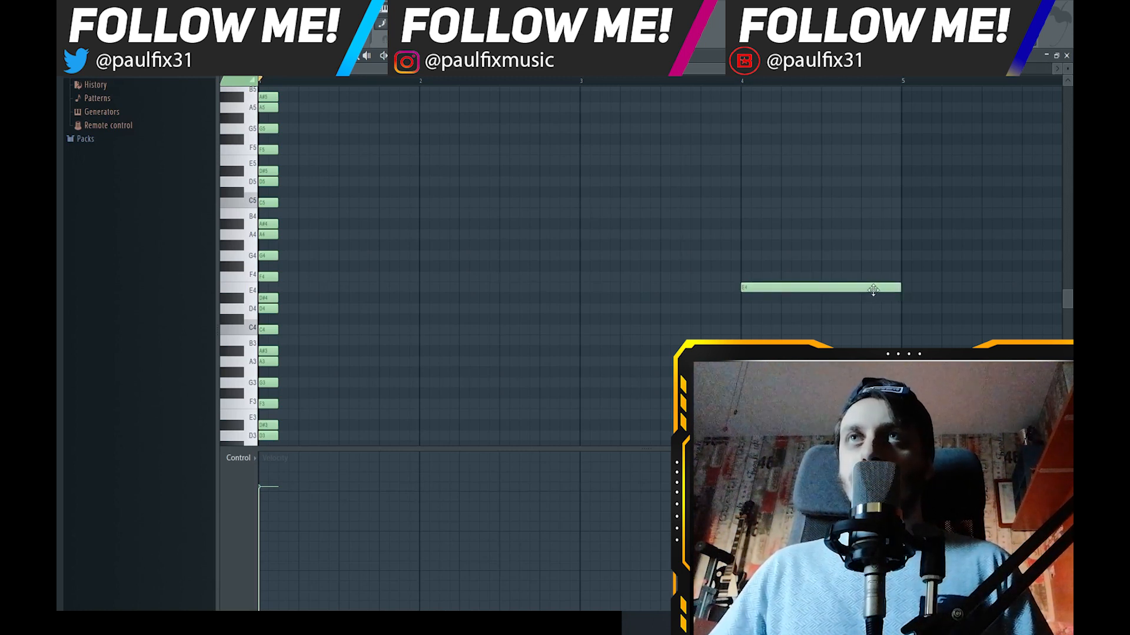
click(875, 289)
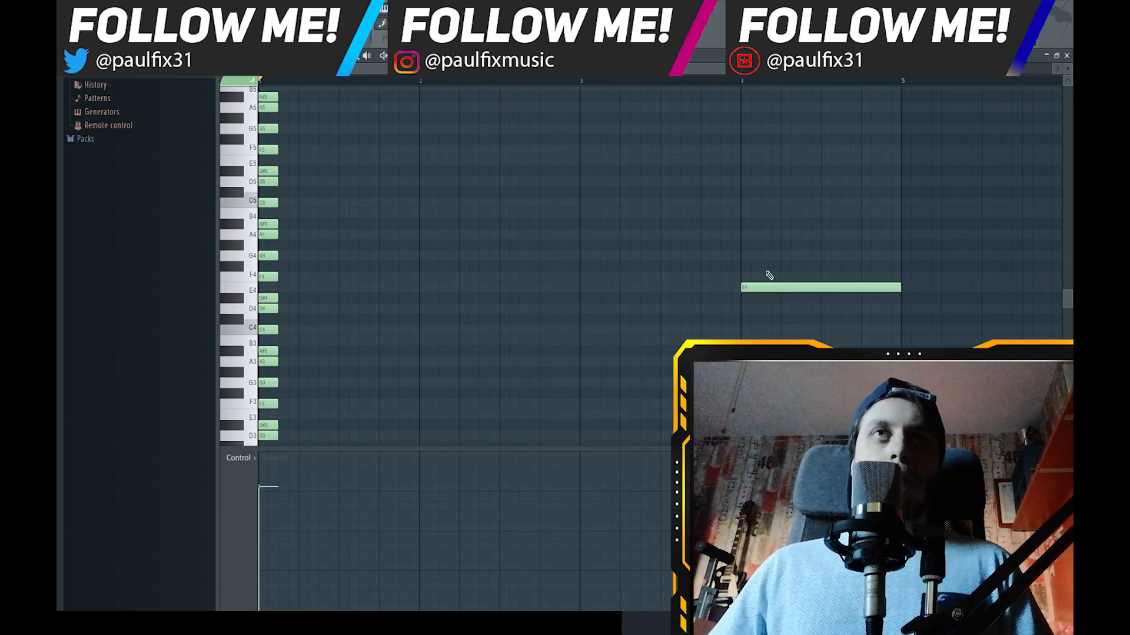
- Stack one-bar notes A4, D5, G5, B5 and E6 above the E4 in bar 4 to represent the guitar's open strings
click(744, 235)
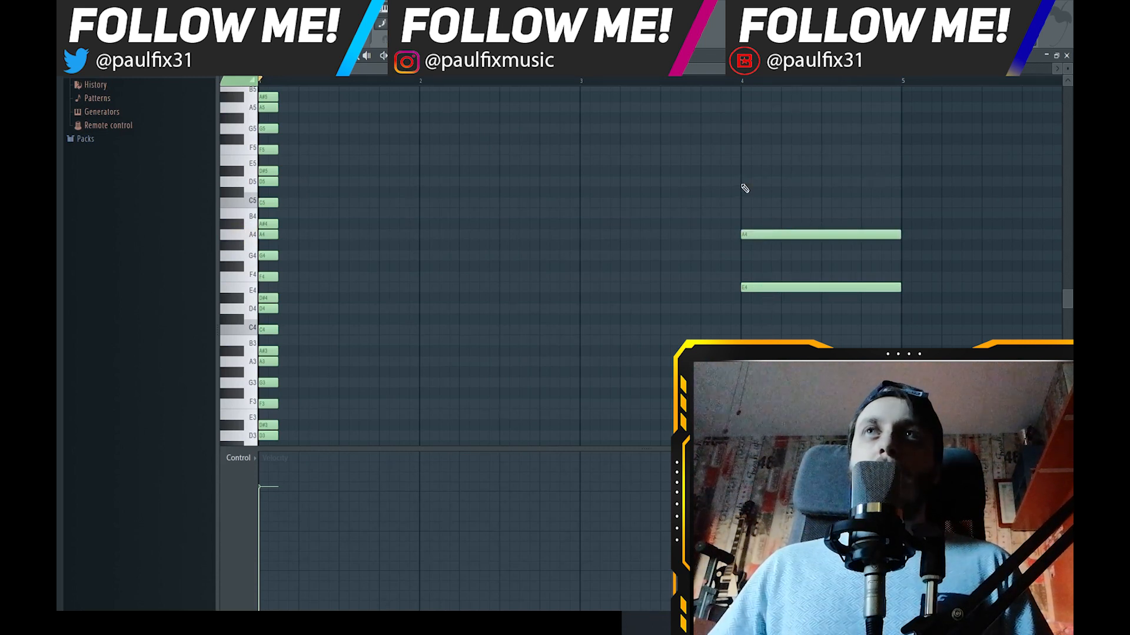
click(760, 181)
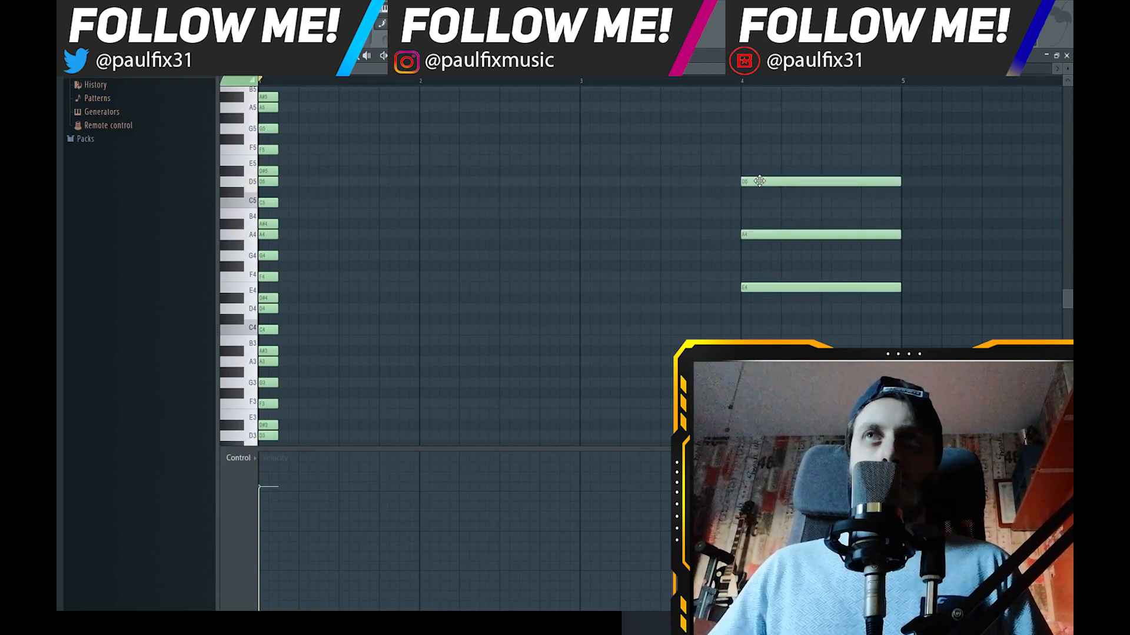
scroll(759, 188, up, 3)
click(750, 224)
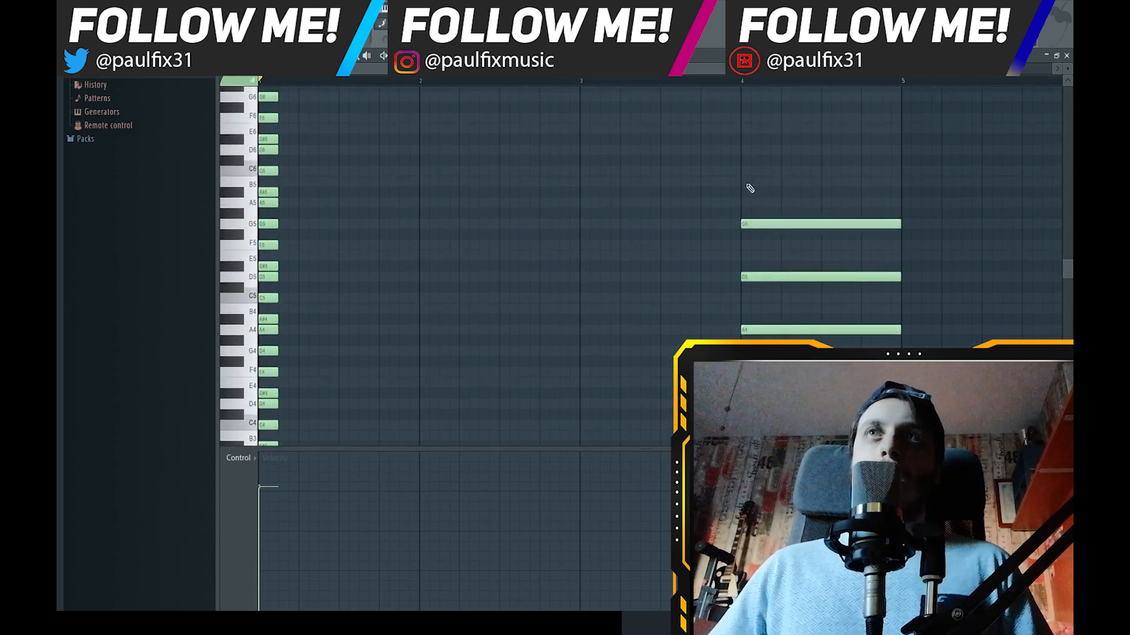
click(748, 182)
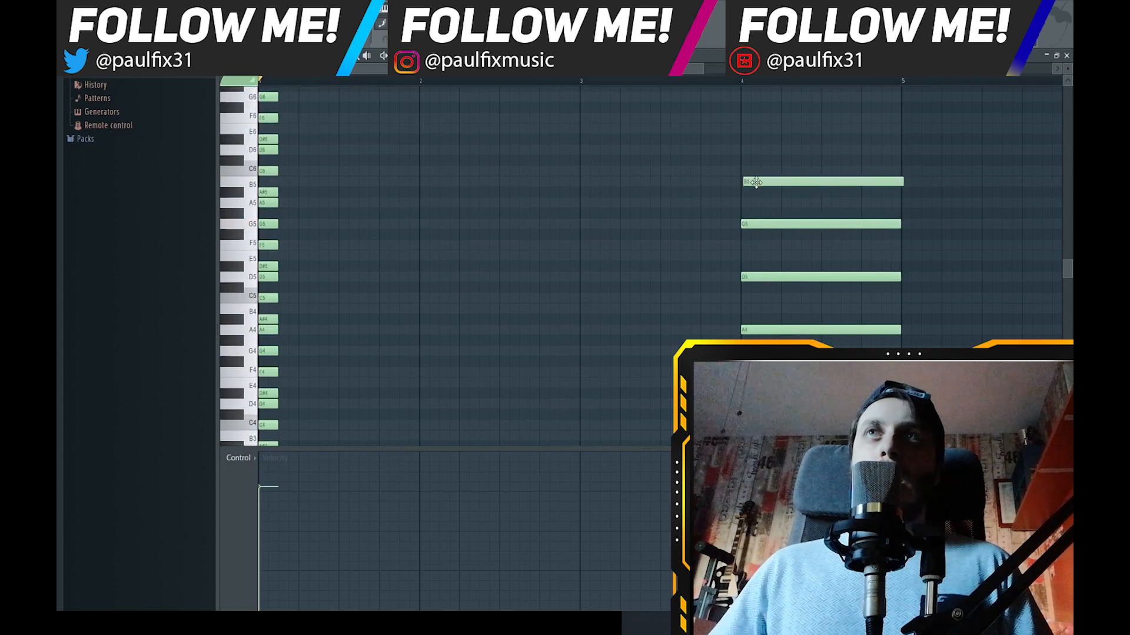
click(746, 129)
drag(767, 131, 765, 131)
scroll(676, 241, down, 2)
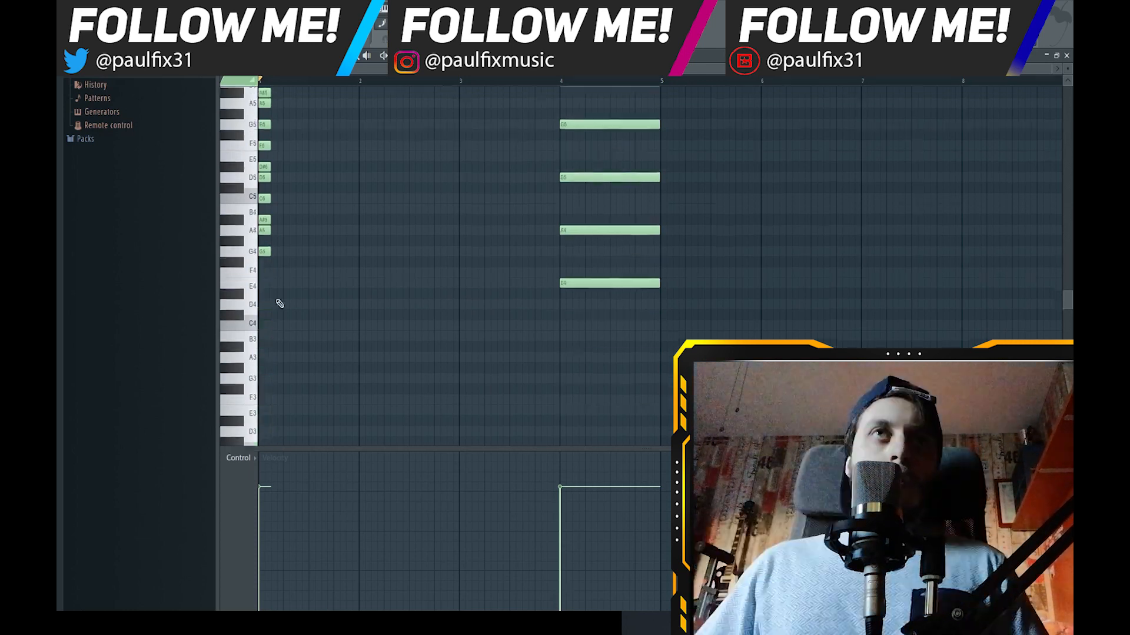
- Draw a G minor triad of one-bar notes G4, A#4 and D5 starting midway through bar 1, with no extra notes
scroll(360, 353, up, 3)
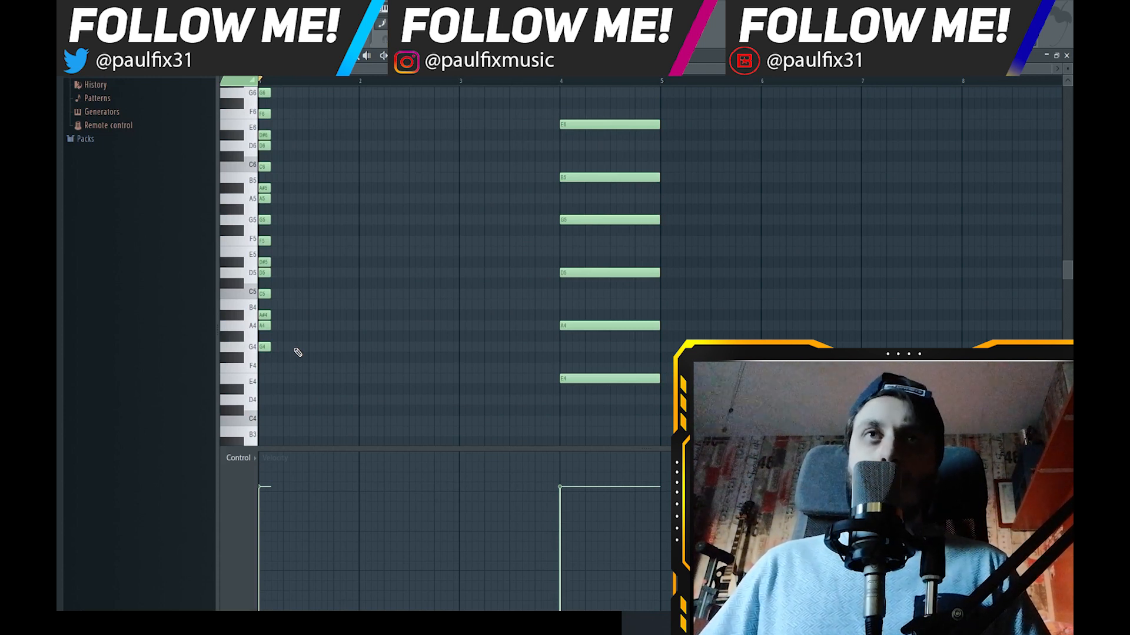
click(310, 347)
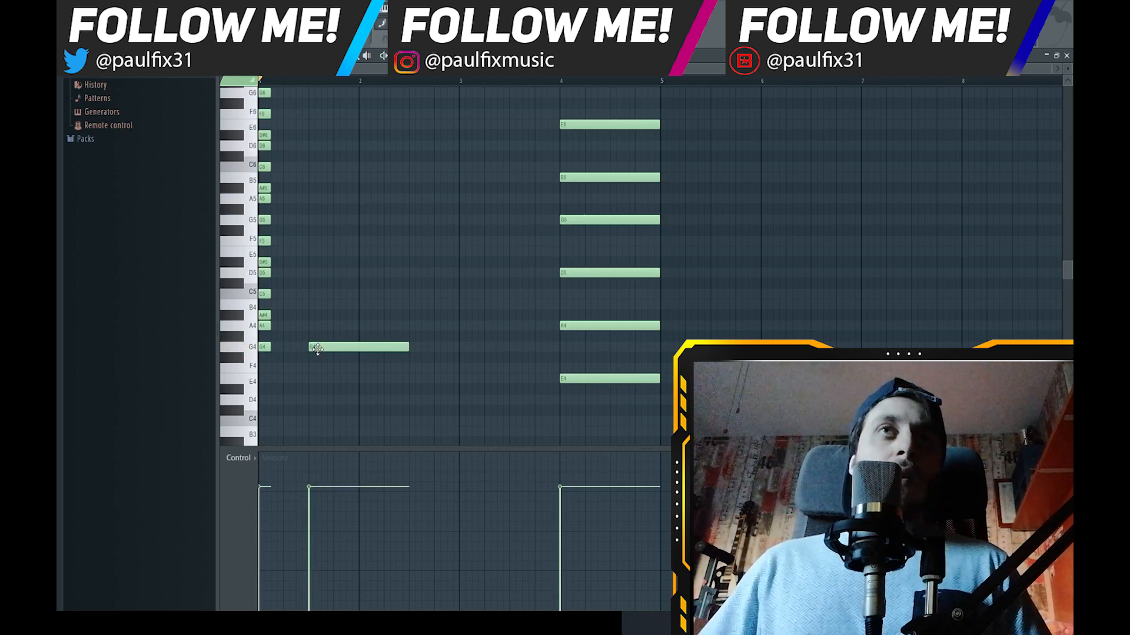
click(319, 348)
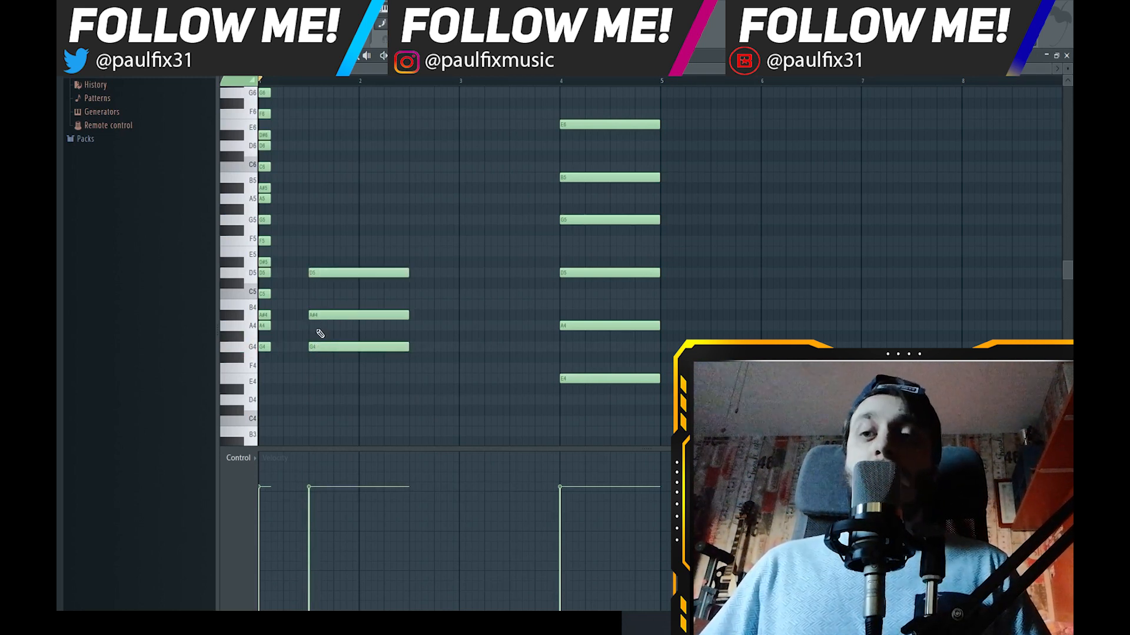
click(323, 283)
right_click(328, 286)
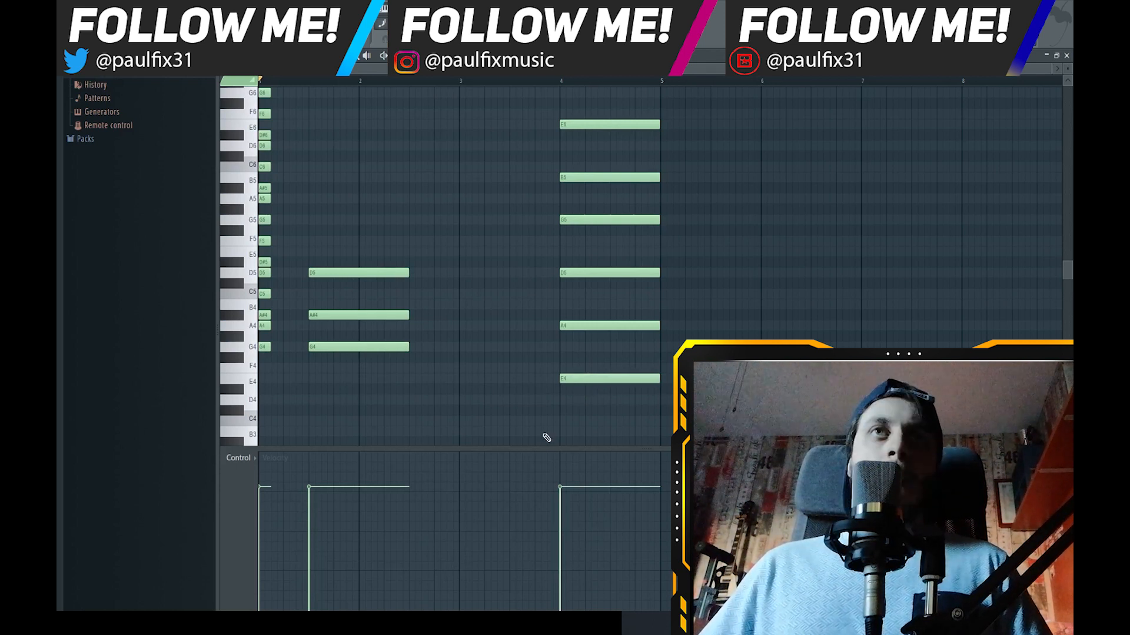
- Raise the lowest string note in bar 4 from E4 by three semitones to G4
click(596, 380)
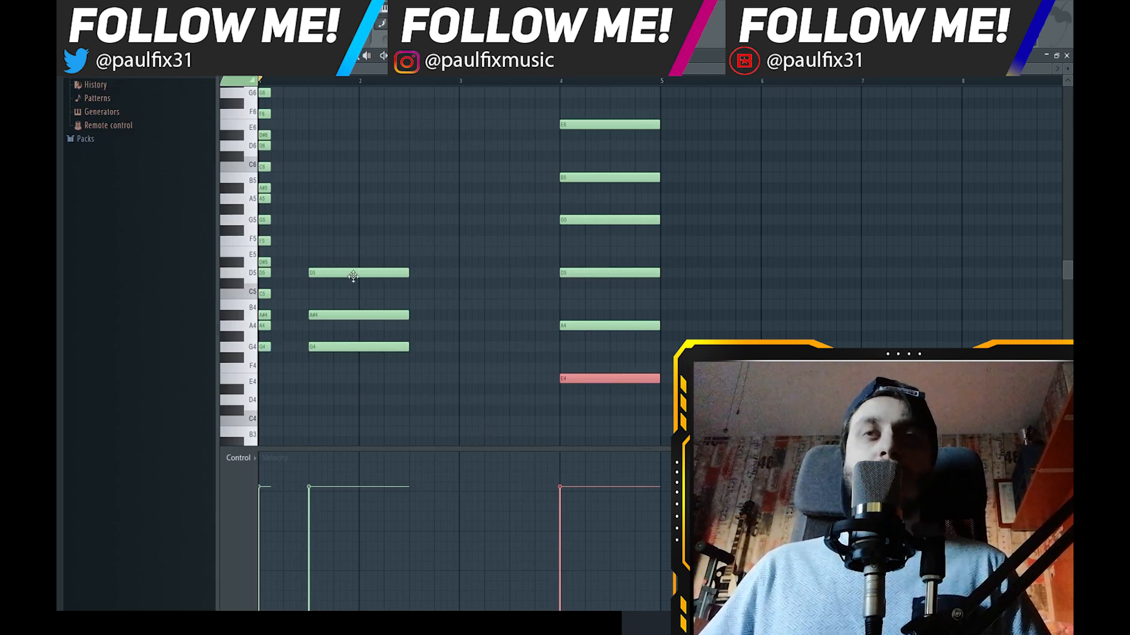
key(shift+Up)
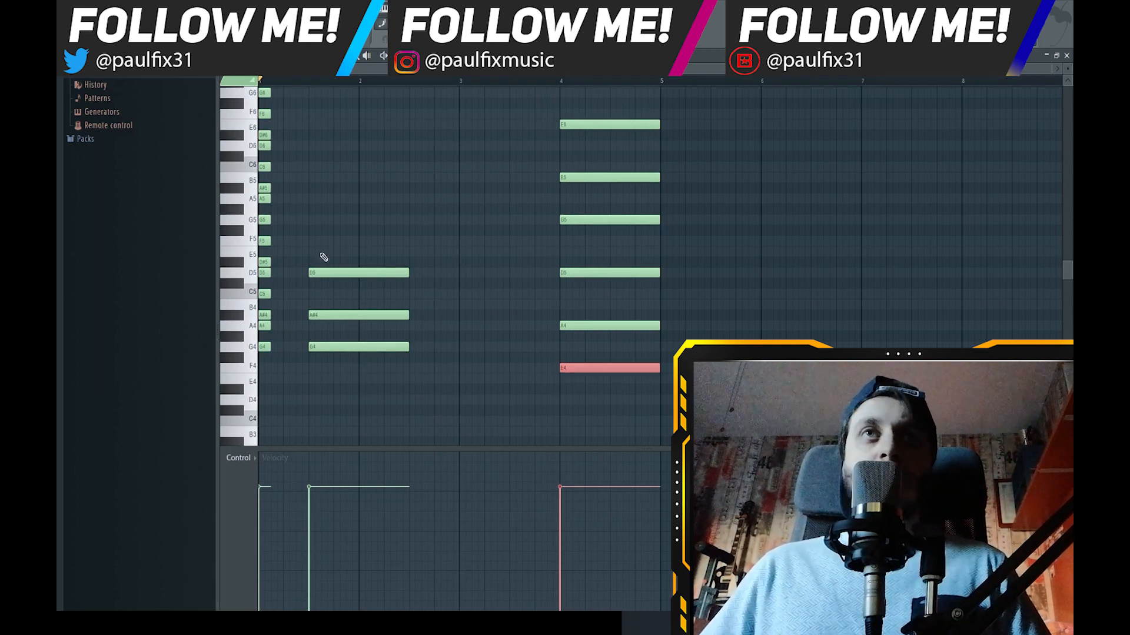
key(shift+Up)
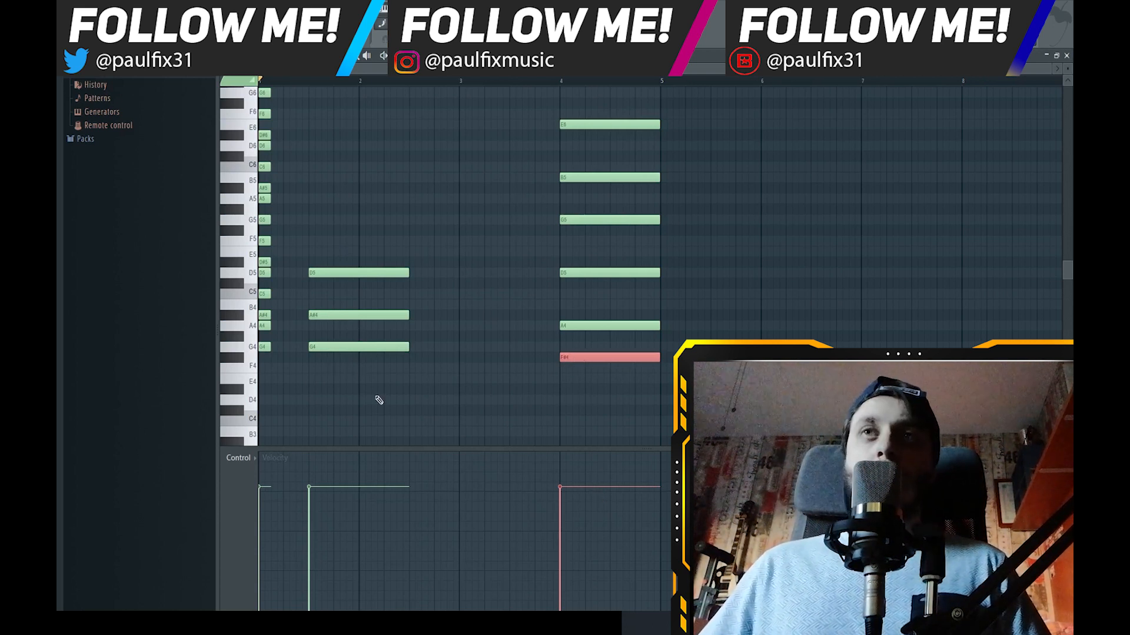
key(shift+Up)
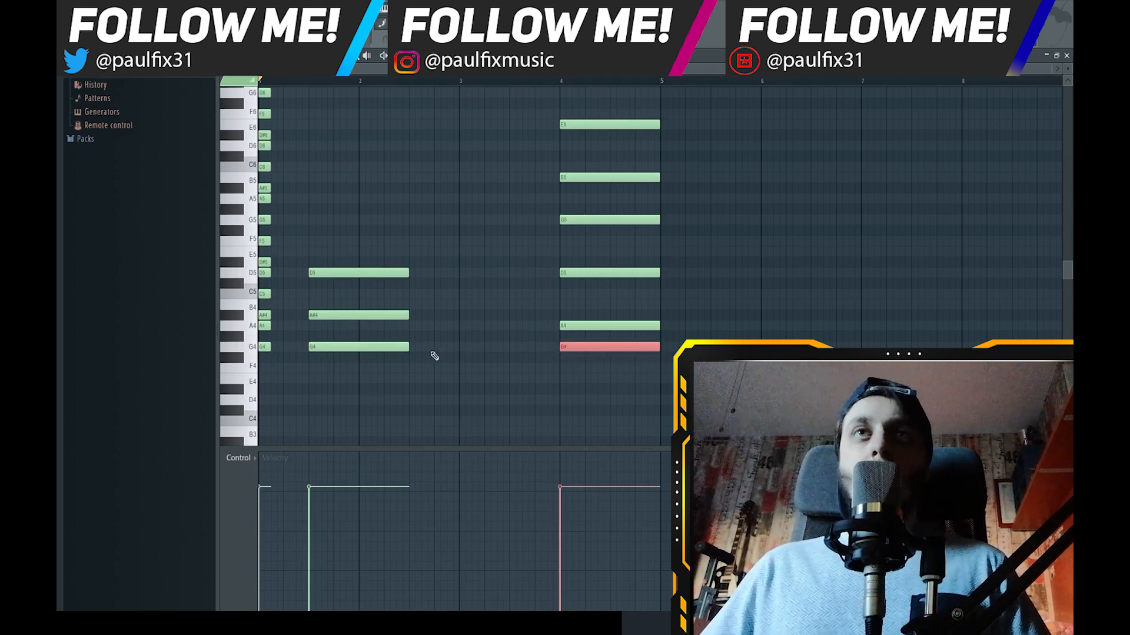
click(581, 347)
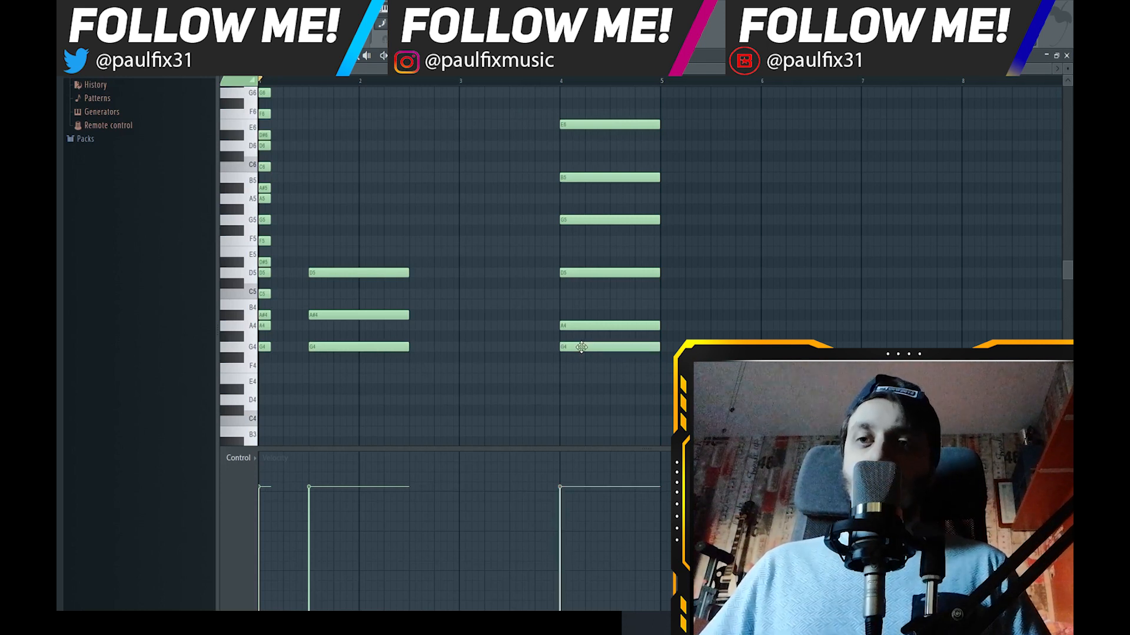
- Raise the A4 string note in bar 4 one semitone to A#4
click(583, 326)
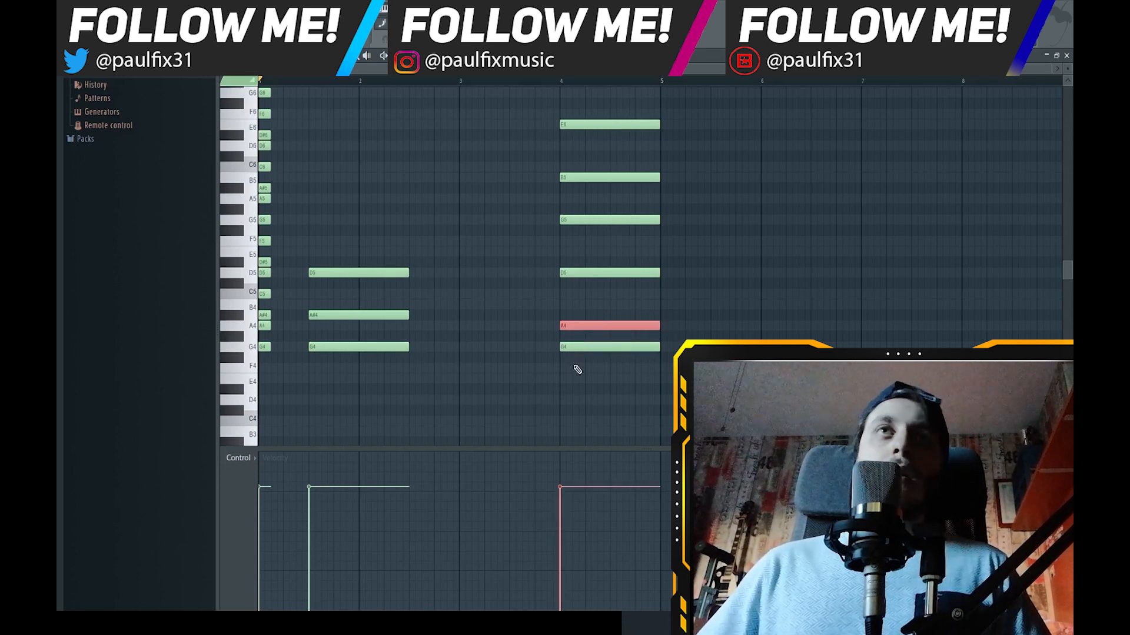
key(shift+Up)
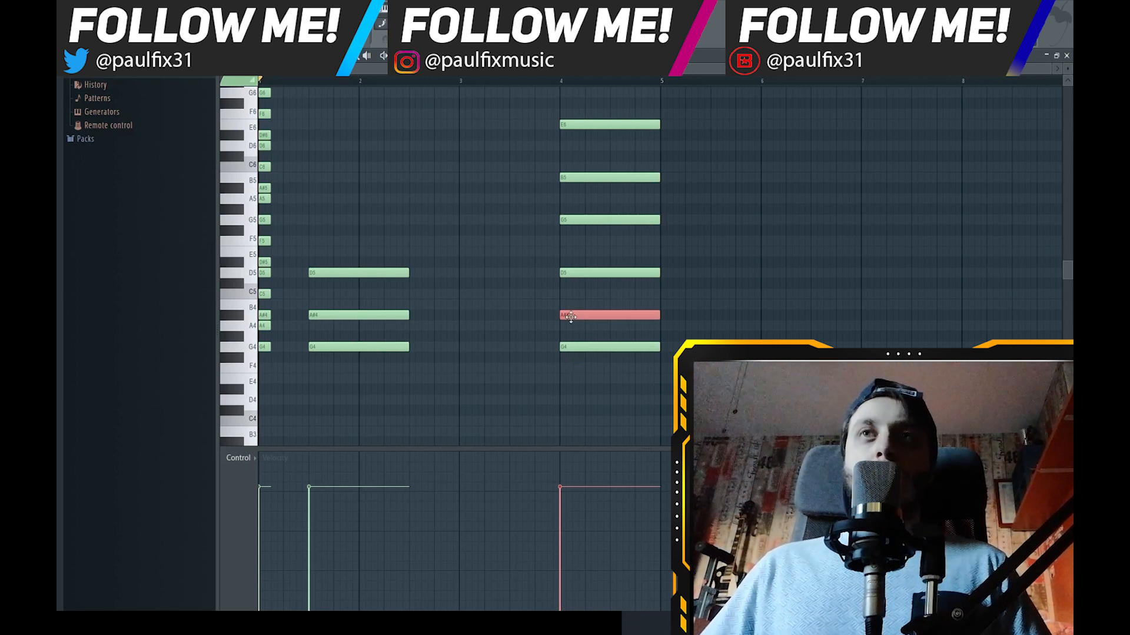
ctrl+click(592, 297)
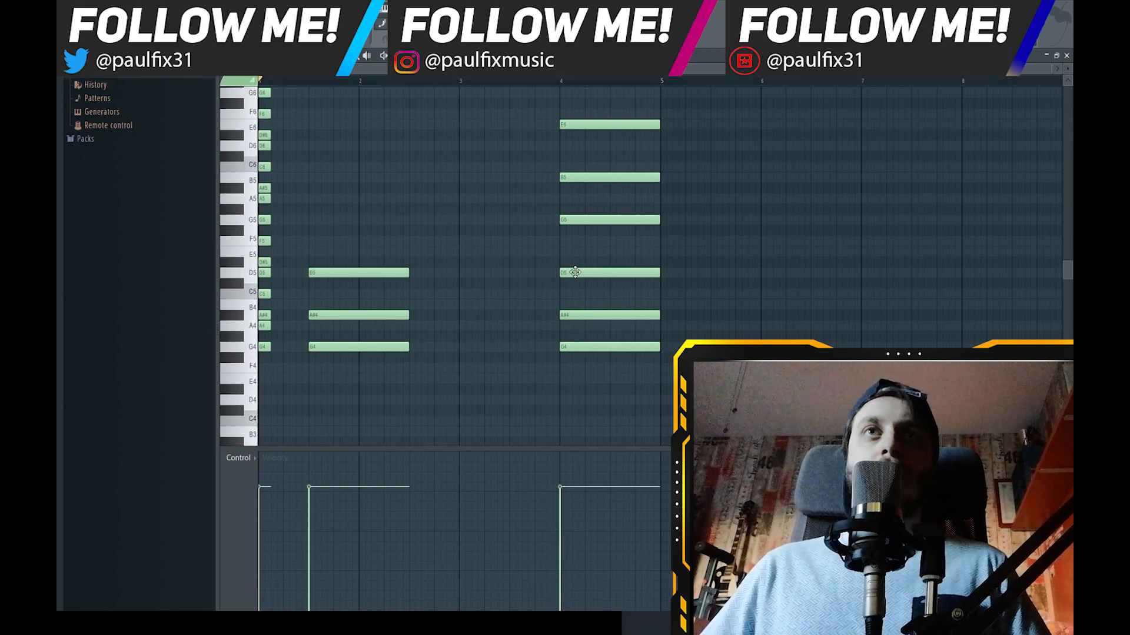
- Raise the B5 string note in bar 4 three semitones to D6
scroll(574, 274, up, 3)
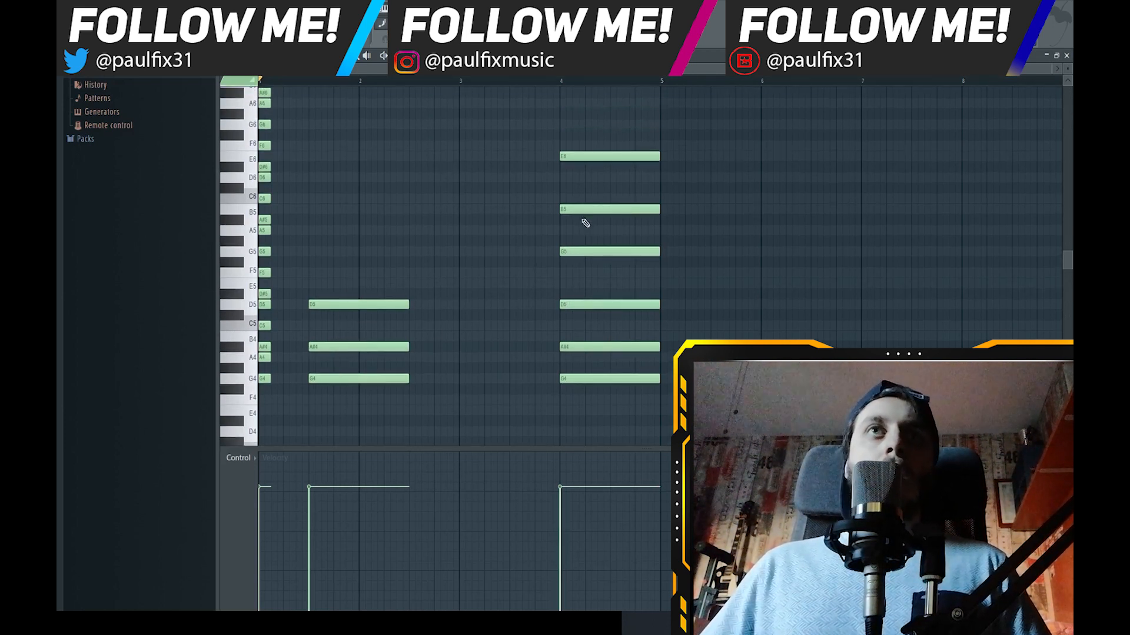
ctrl+click(617, 209)
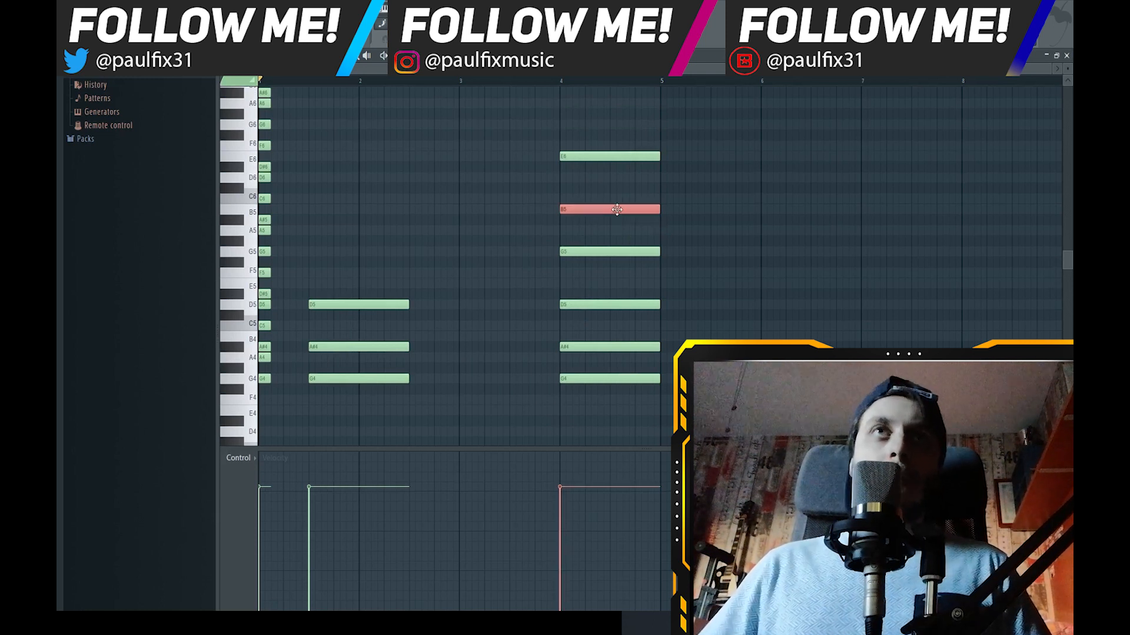
key(shift+Up)
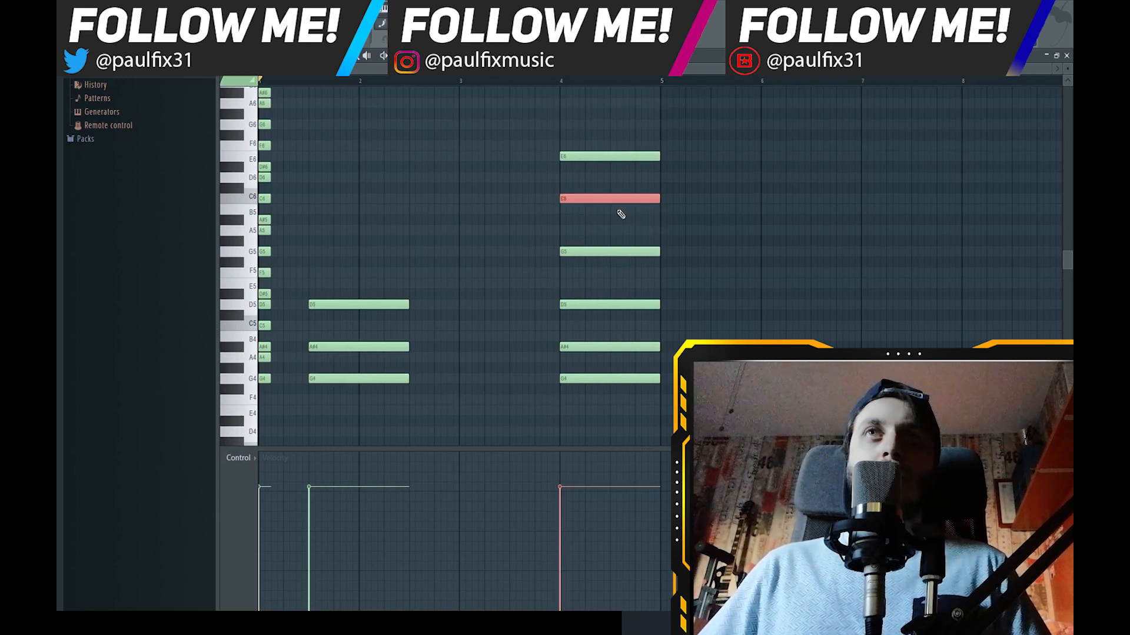
key(shift+Up)
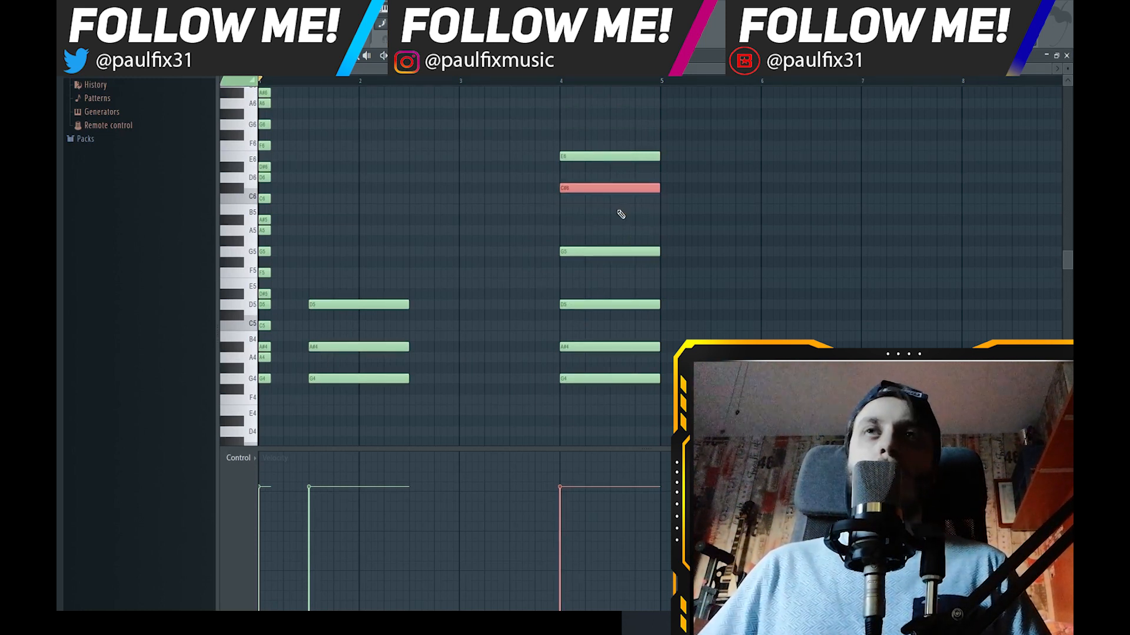
key(shift+Up)
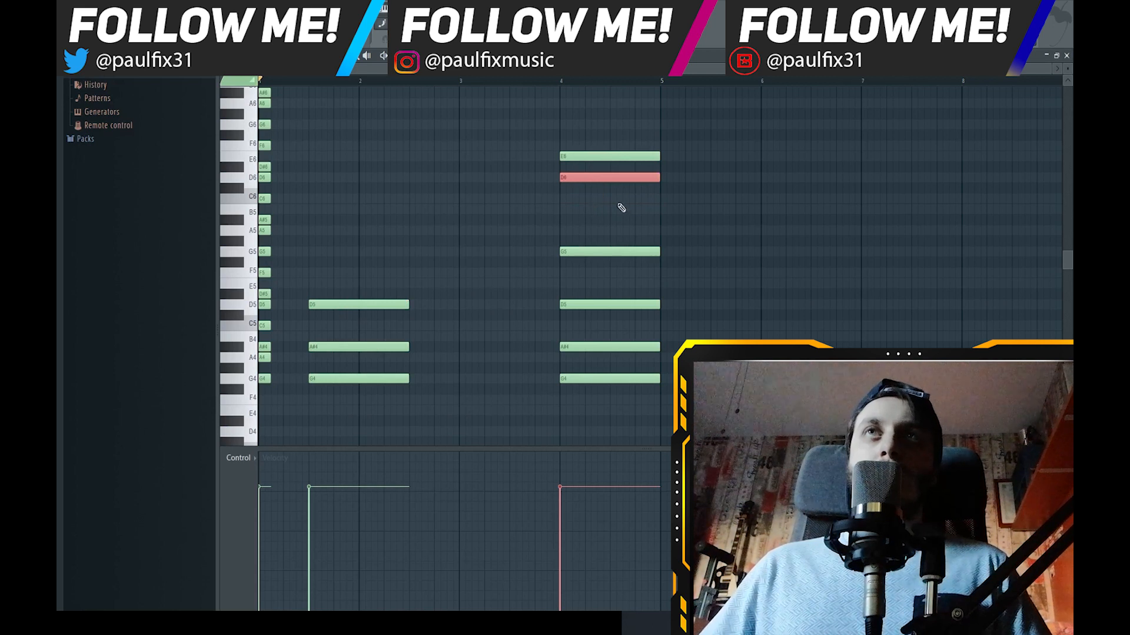
ctrl+click(665, 218)
- Raise the highest string note, E6, in bar 4 three semitones to G6
drag(681, 164, 624, 148)
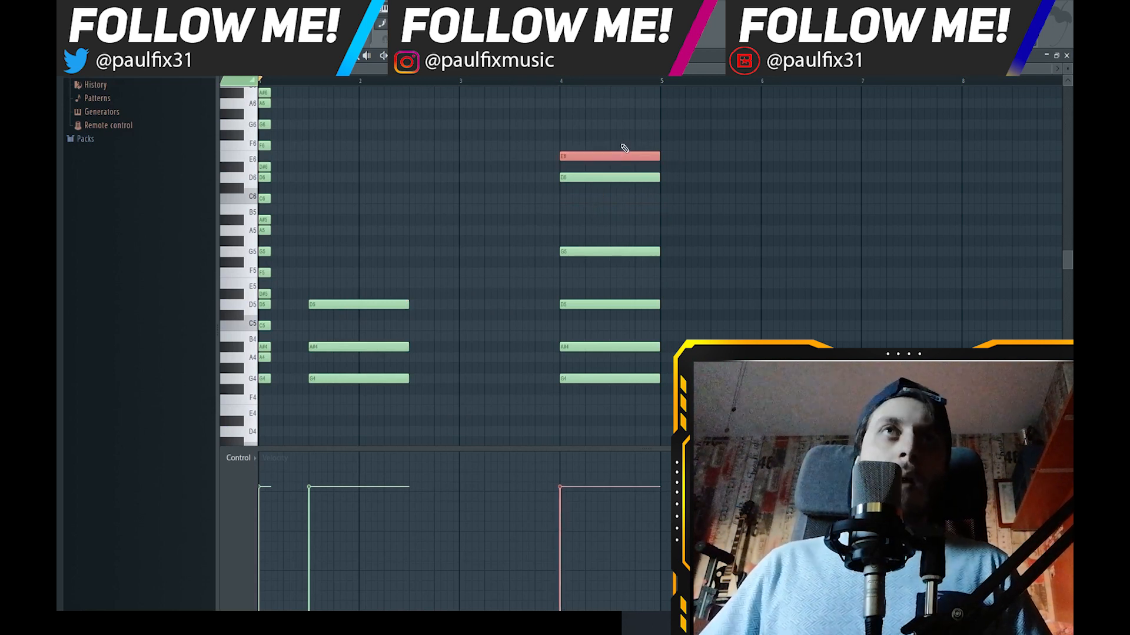
key(shift+Up)
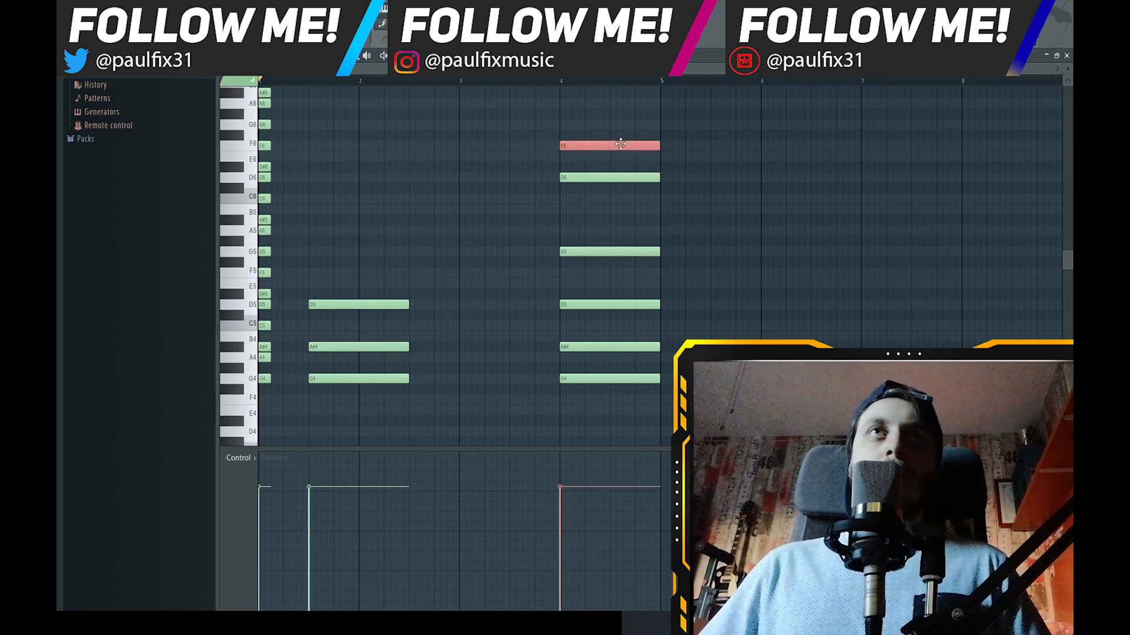
key(shift+Up)
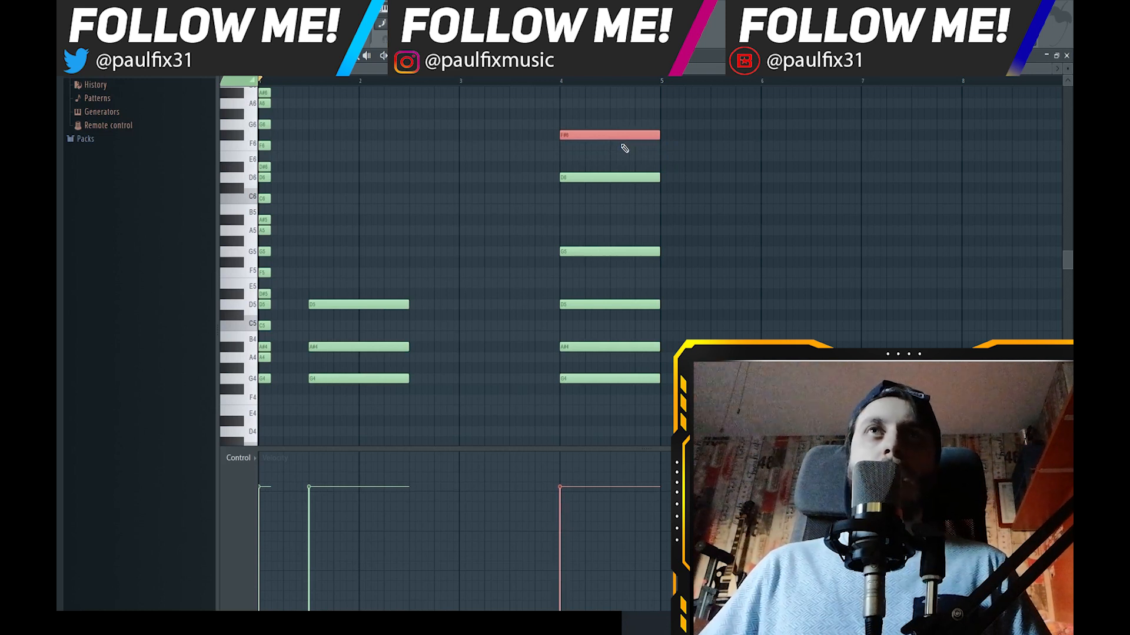
key(shift+Up)
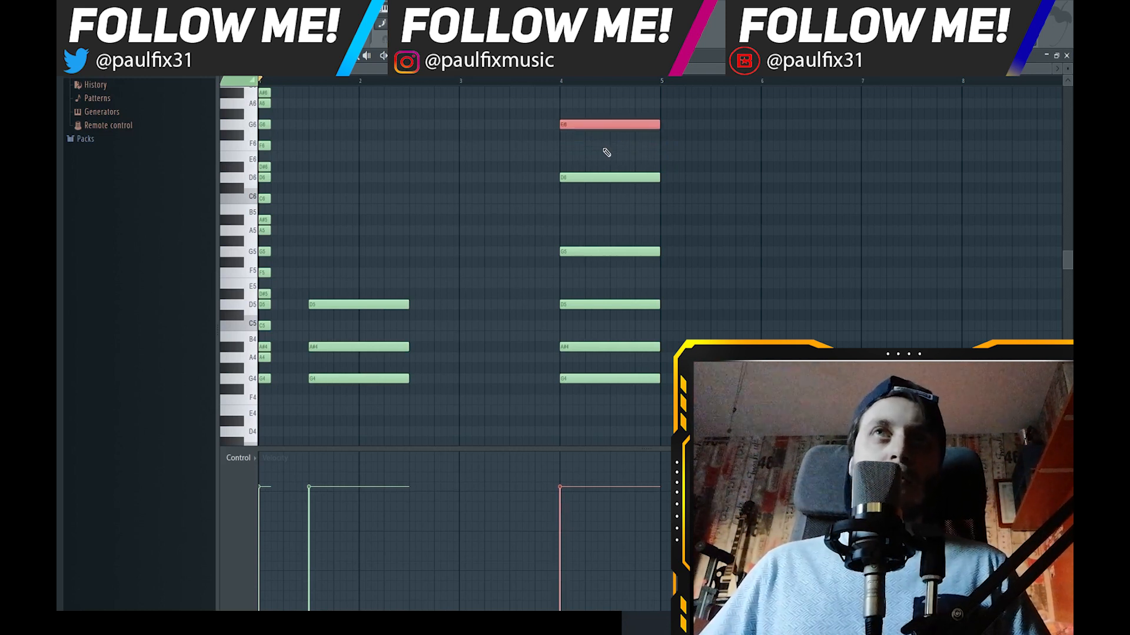
- Move the six-note G minor chord from bar 4 to bar 1 of the Ample Guitar L II channel
key(ctrl+d)
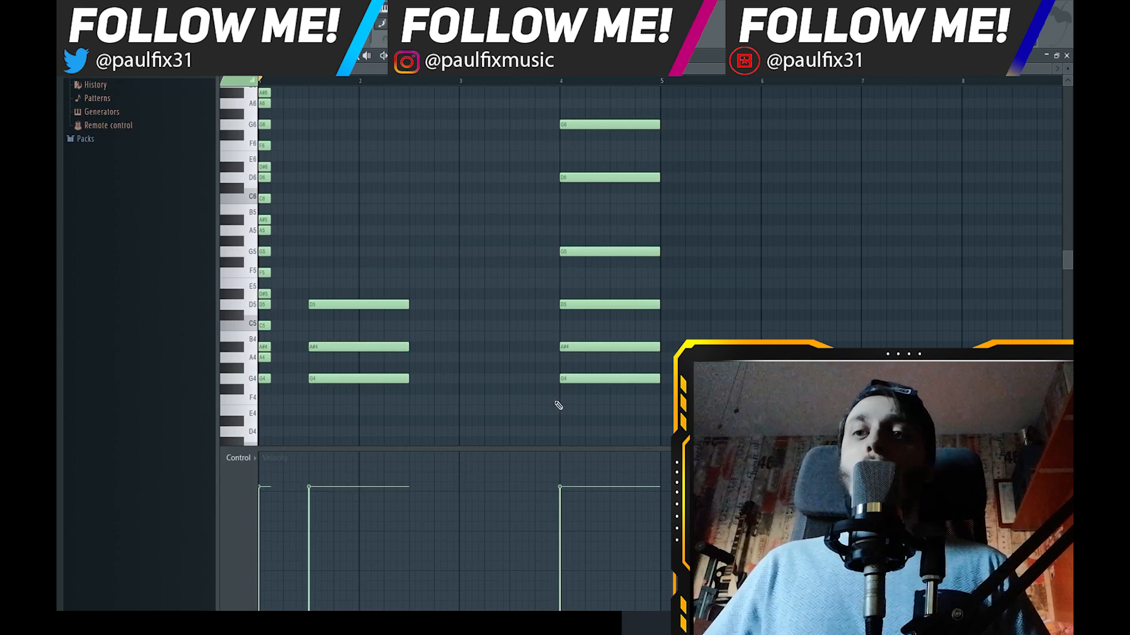
drag(667, 405, 542, 115)
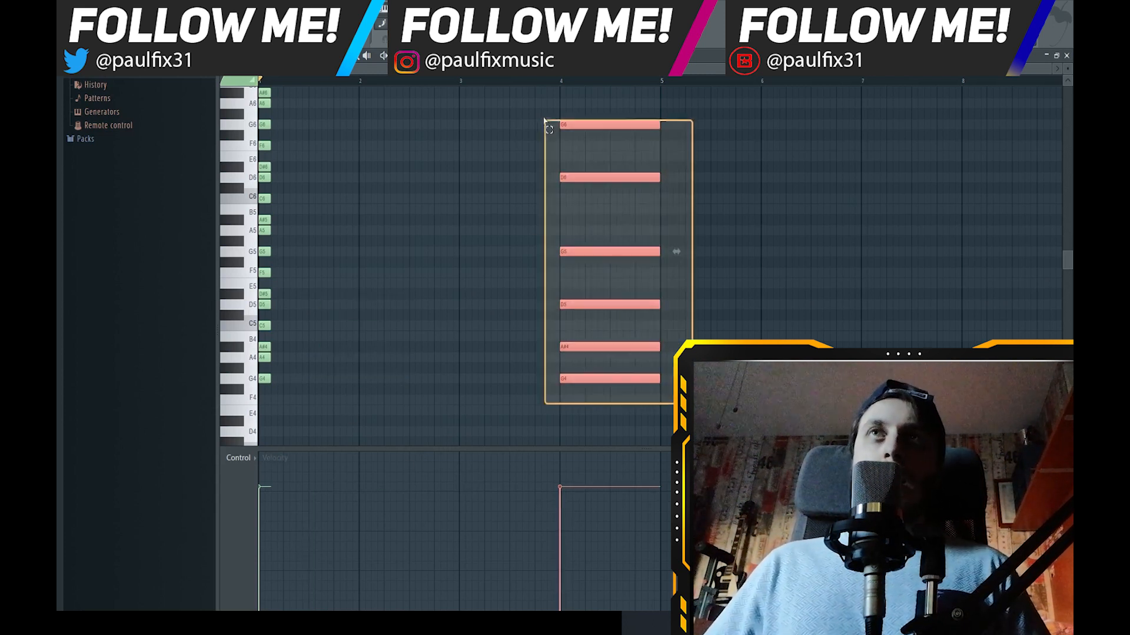
key(Delete)
click(451, 56)
click(458, 90)
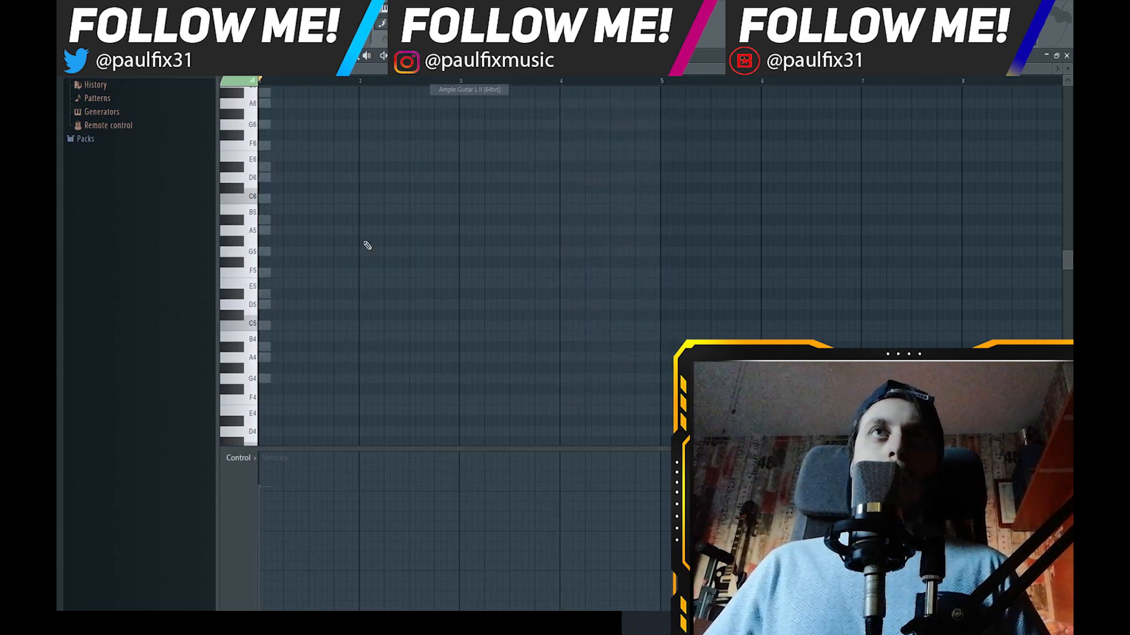
key(ctrl+v)
click(449, 327)
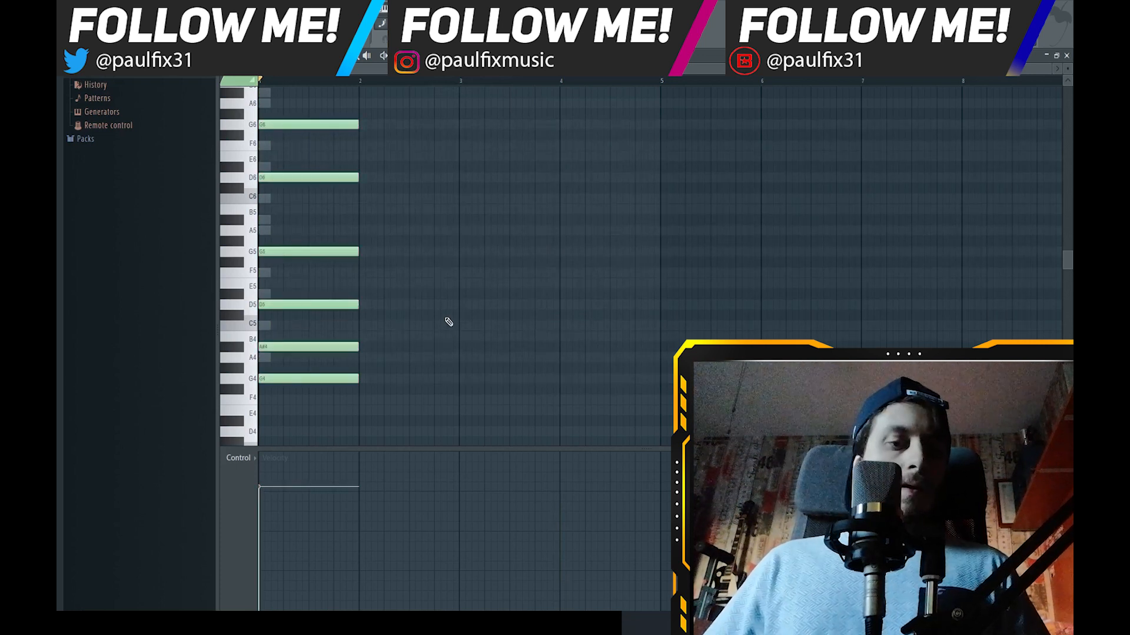
- Strum the bar 1 chord with the strumizer, adjusting the tension of the start time
key(alt+s)
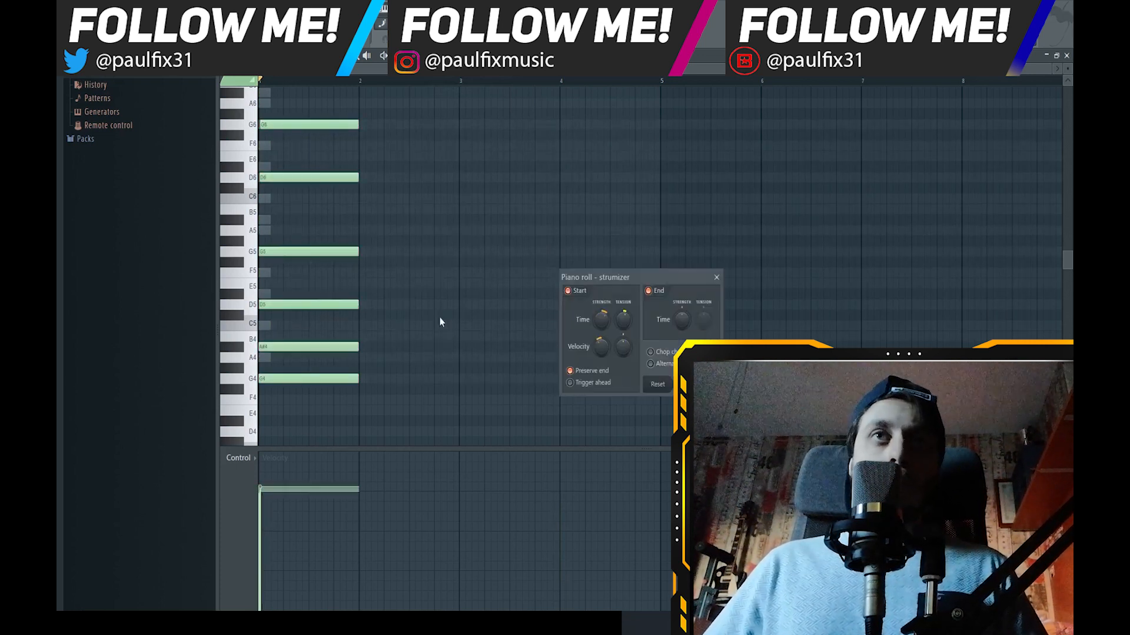
drag(621, 324, 621, 315)
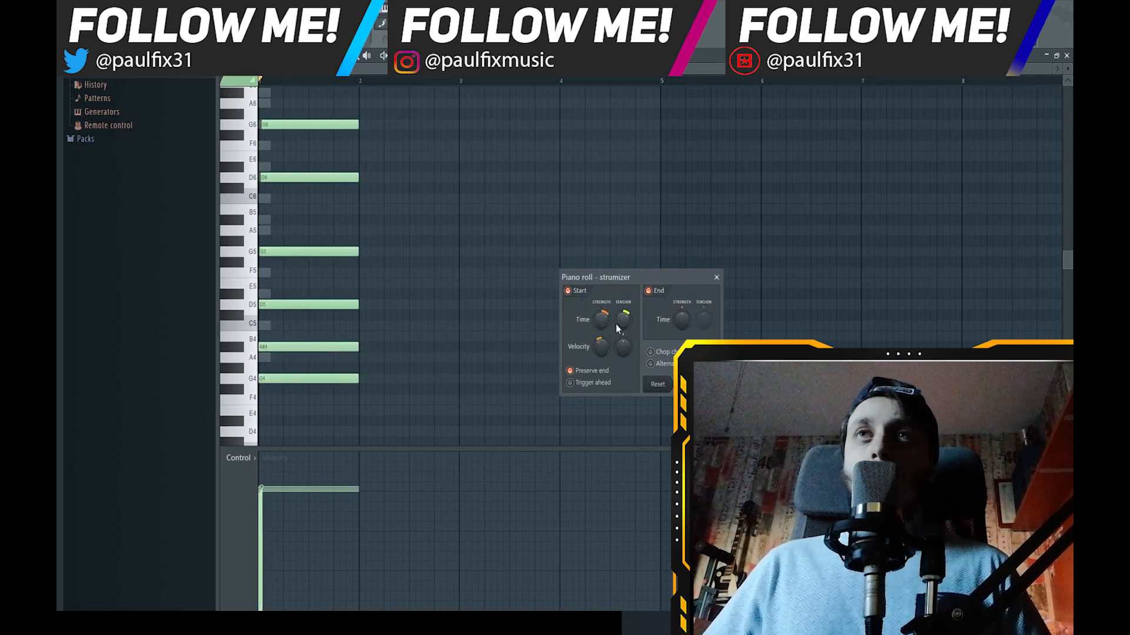
key(Escape)
key(alt+s)
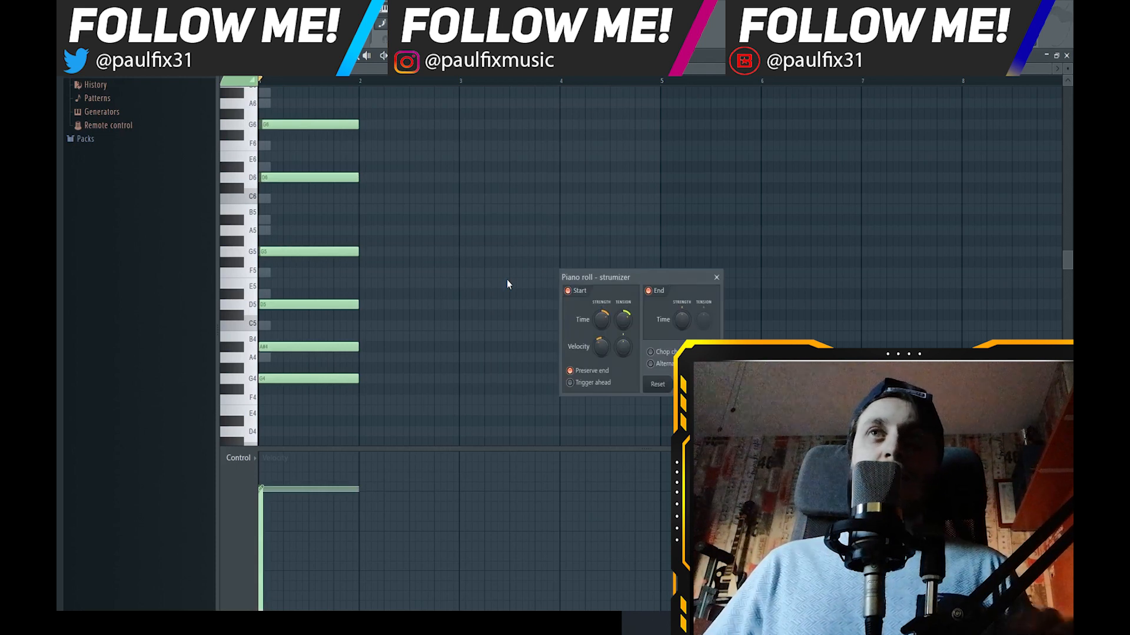
click(654, 384)
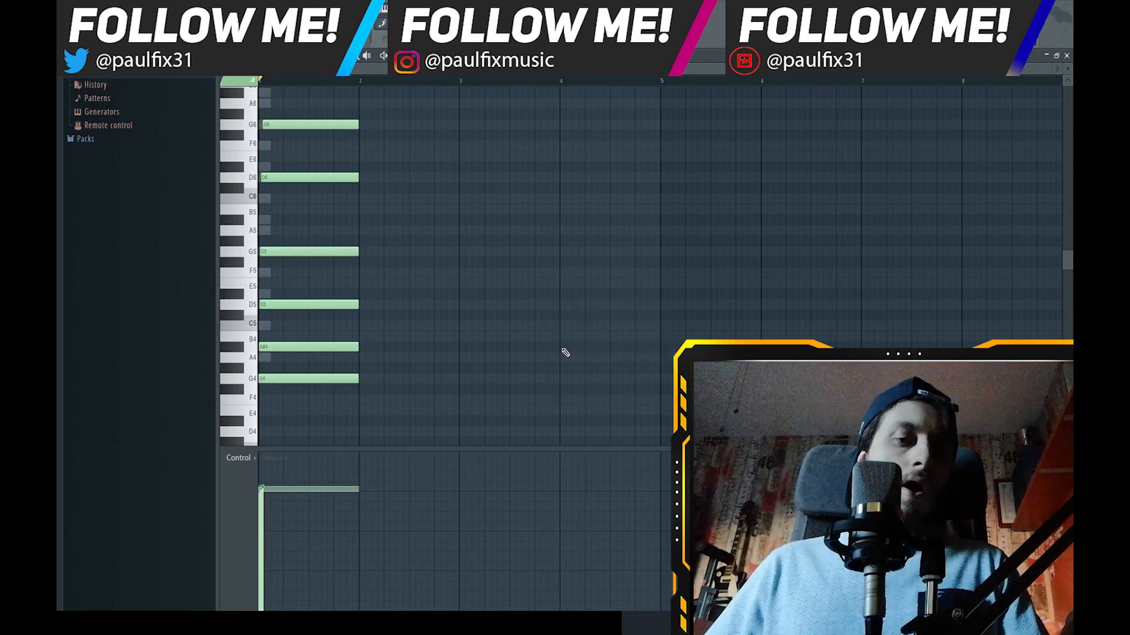
- Randomize the chord's velocity levels slightly with the randomizer
key(alt+r)
drag(529, 345, 529, 327)
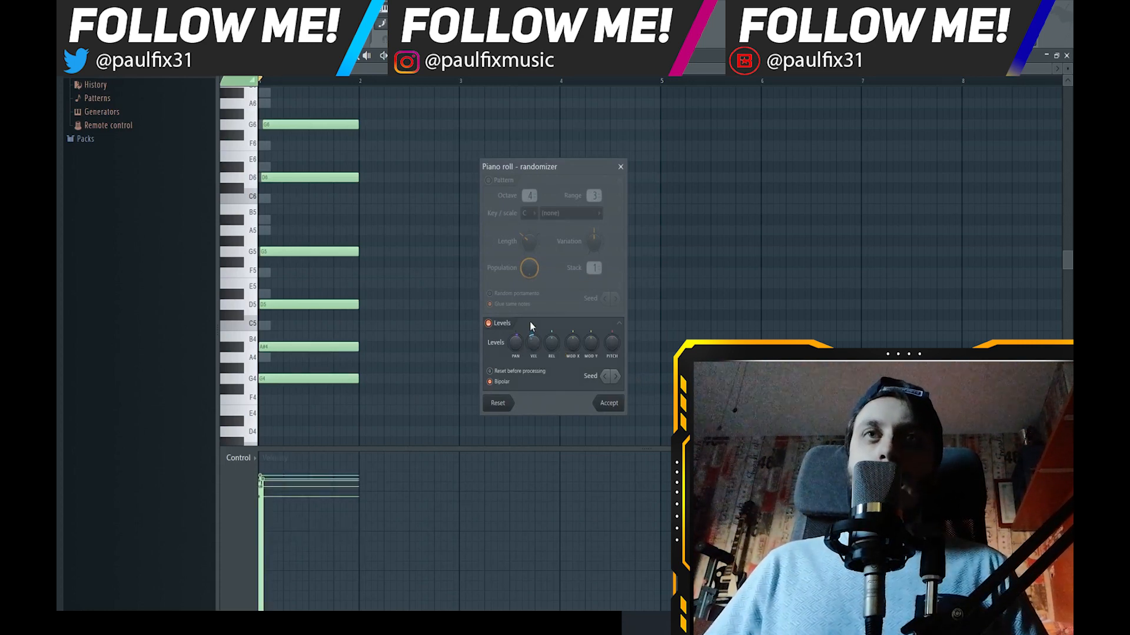
click(612, 407)
- Play back the strummed six-note G minor chord in bar 1
key(space)
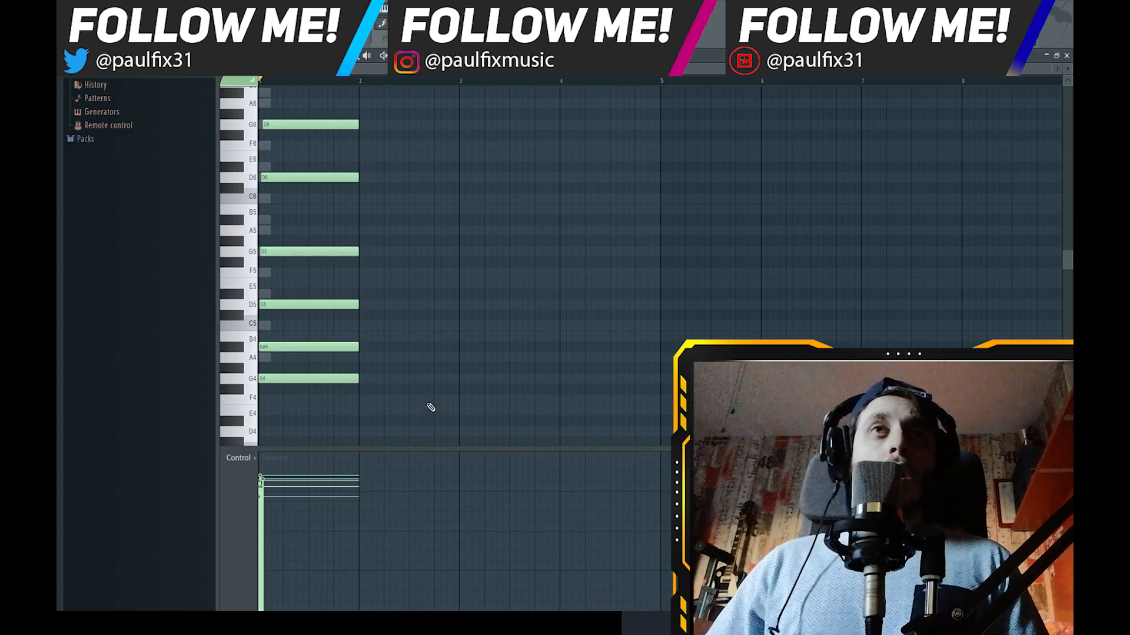
key(space)
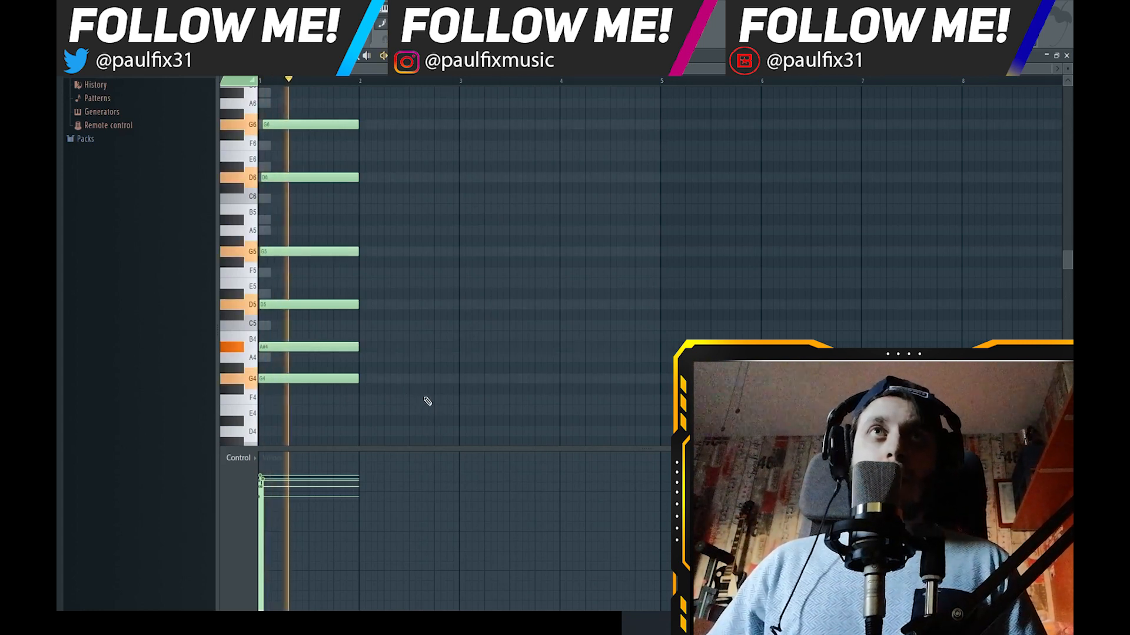
key(space)
- Copy the chord's three lowest notes, G4, A#4 and D5, to bar 3 and play that triad for comparison
drag(442, 436, 299, 121)
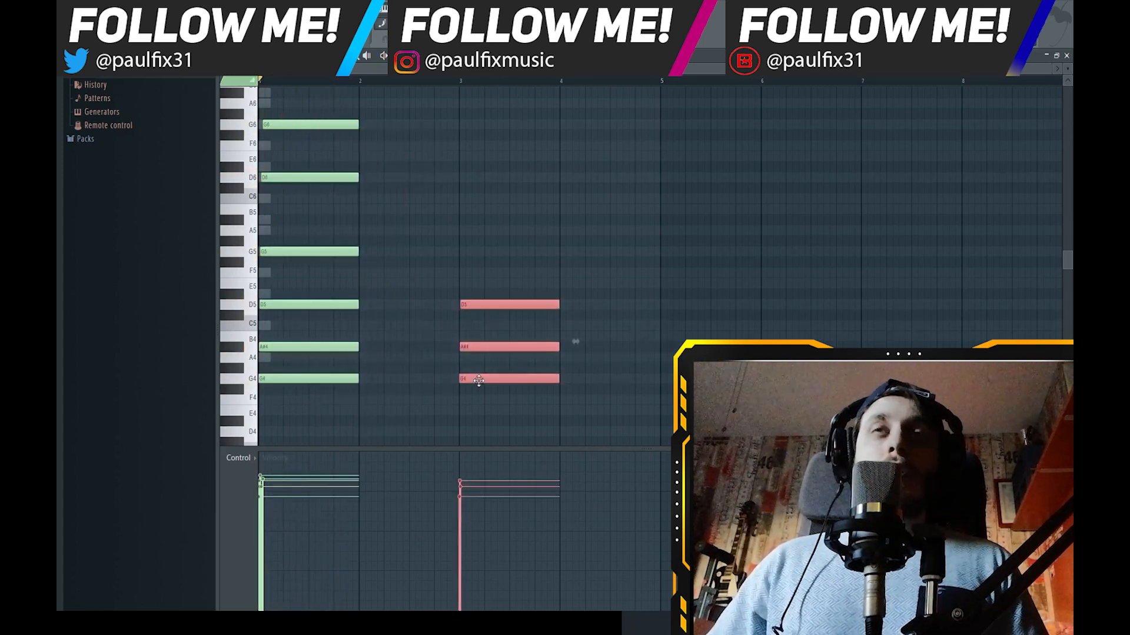
ctrl+click(447, 284)
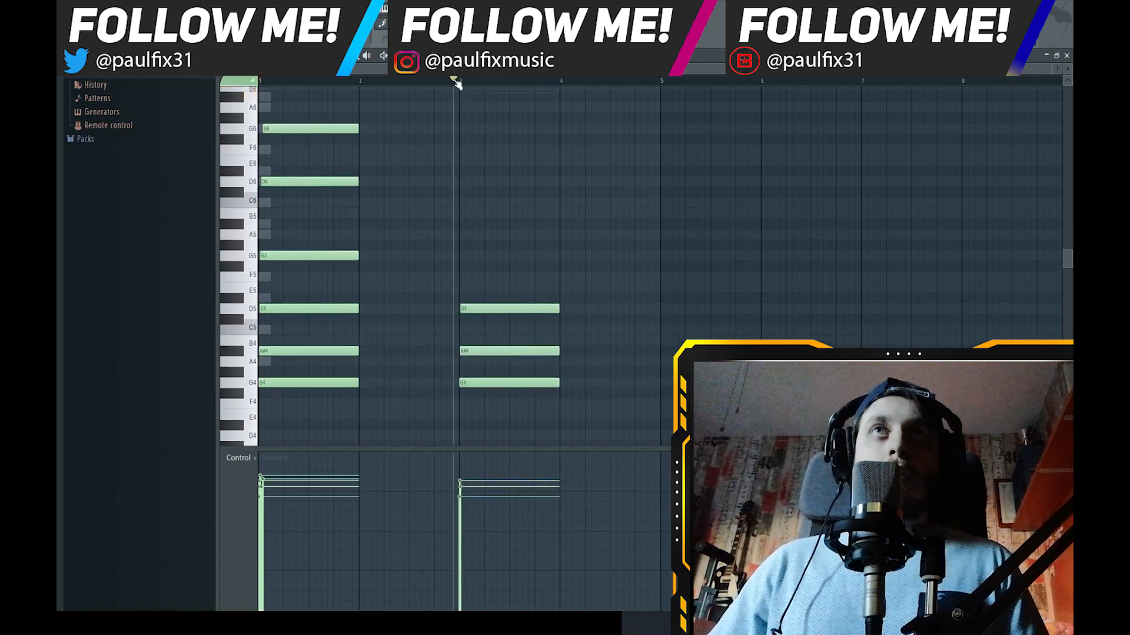
click(458, 81)
key(space)
key(space)
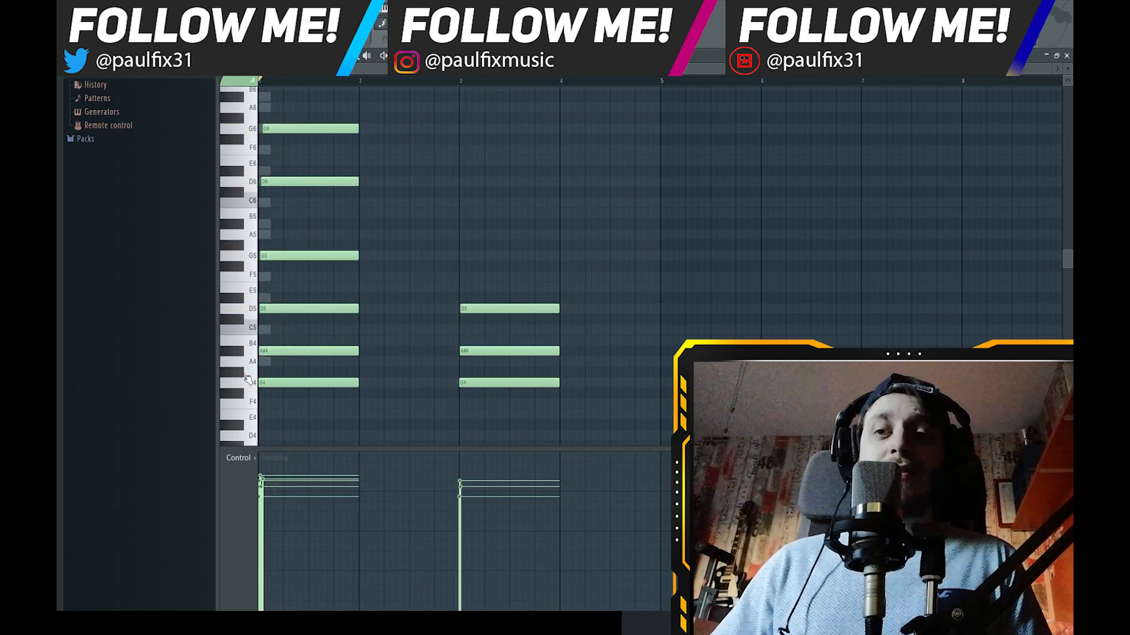
- Play back the arpeggiated G4, D5, G5 and D6 notes in bar 1
scroll(243, 369, up, 1)
scroll(243, 369, up, 1)
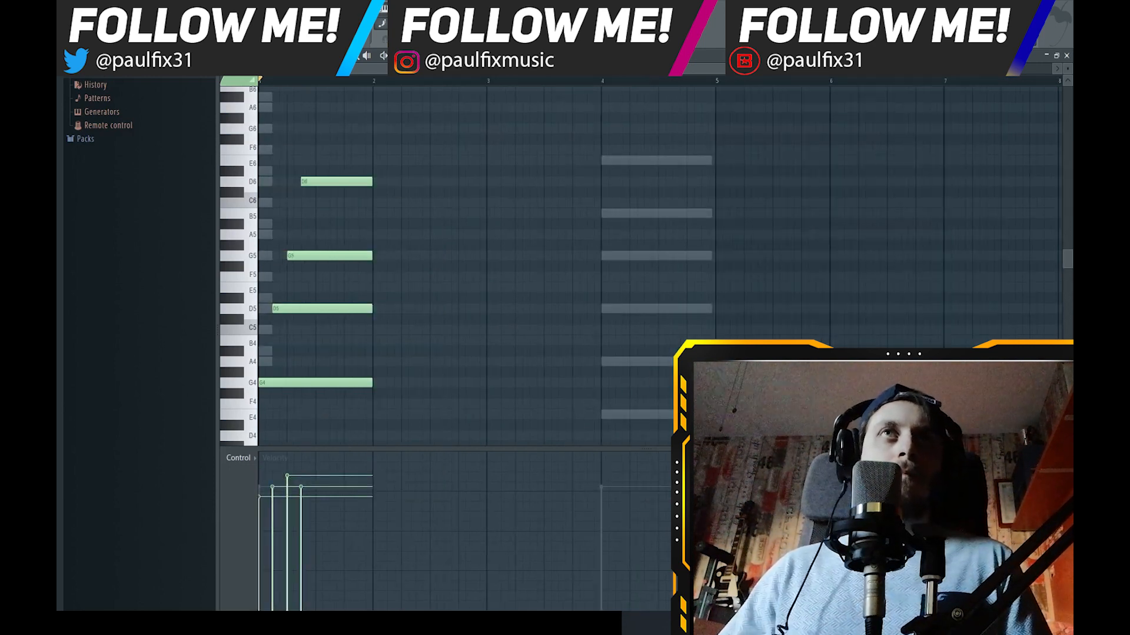
key(space)
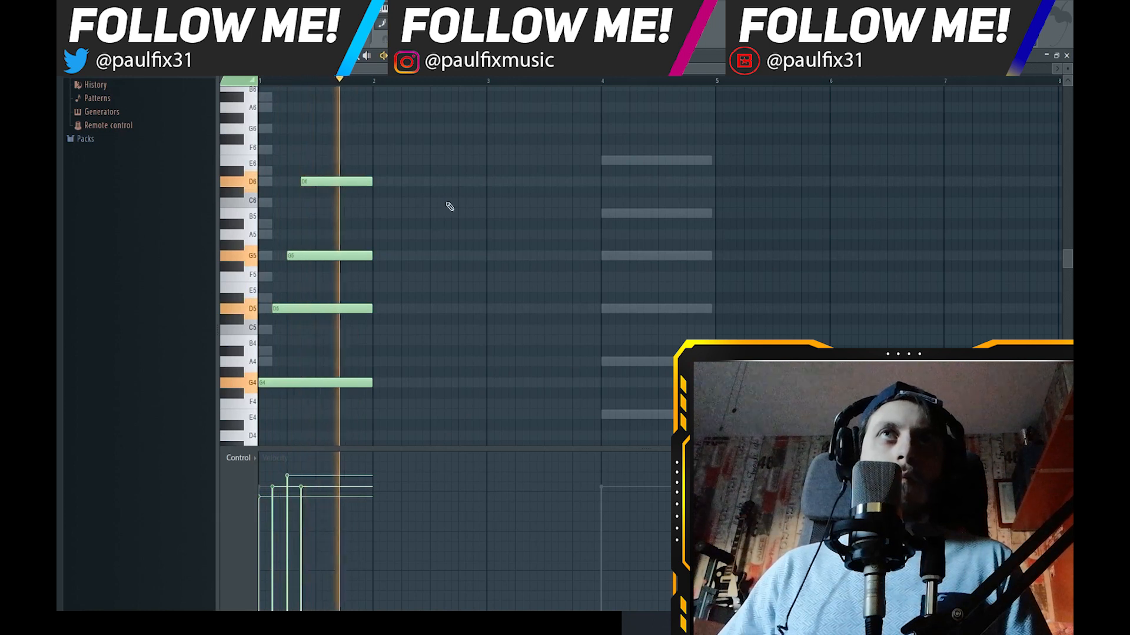
key(space)
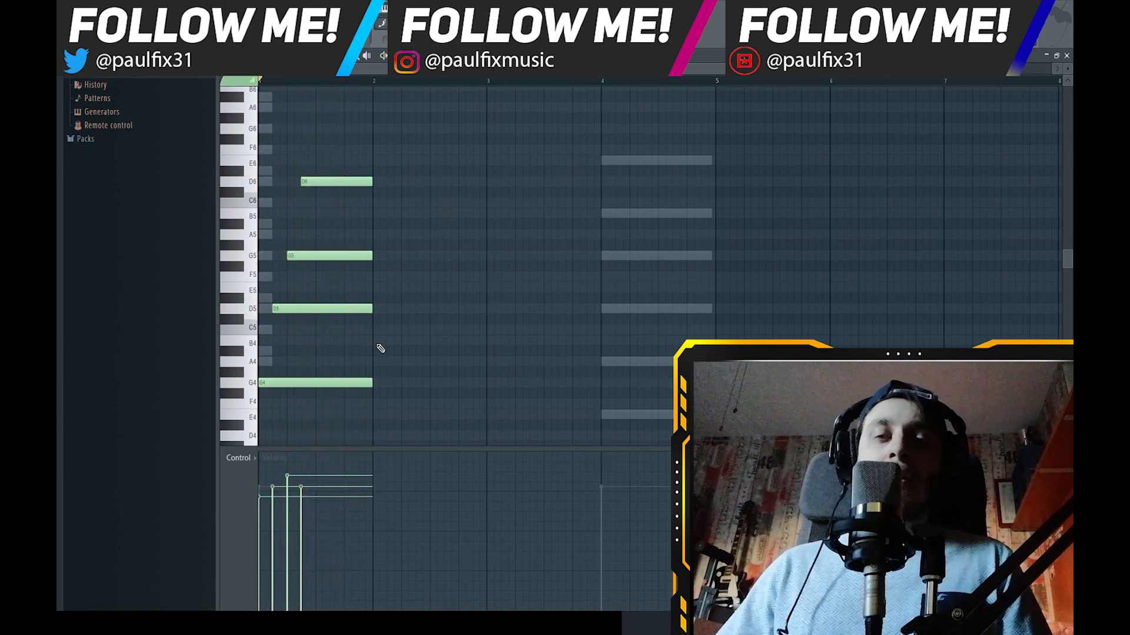
- Switch to the Sampler channel's notes and draw an A# major triad of A#4, D5 and F5 at the start of bar 2
click(459, 57)
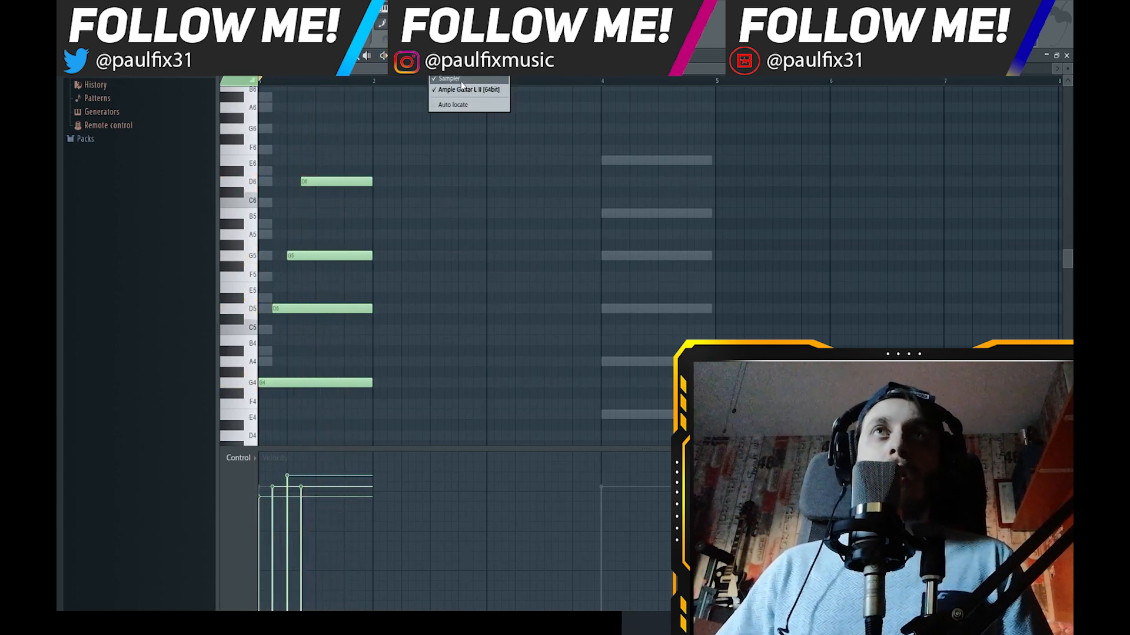
click(460, 82)
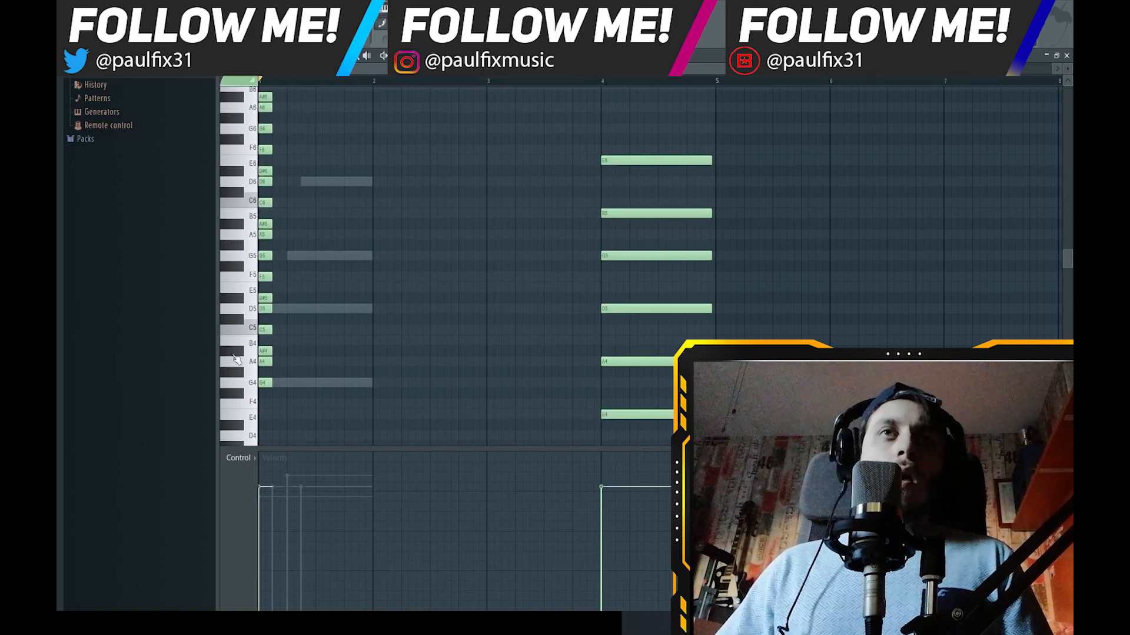
click(378, 352)
right_click(390, 351)
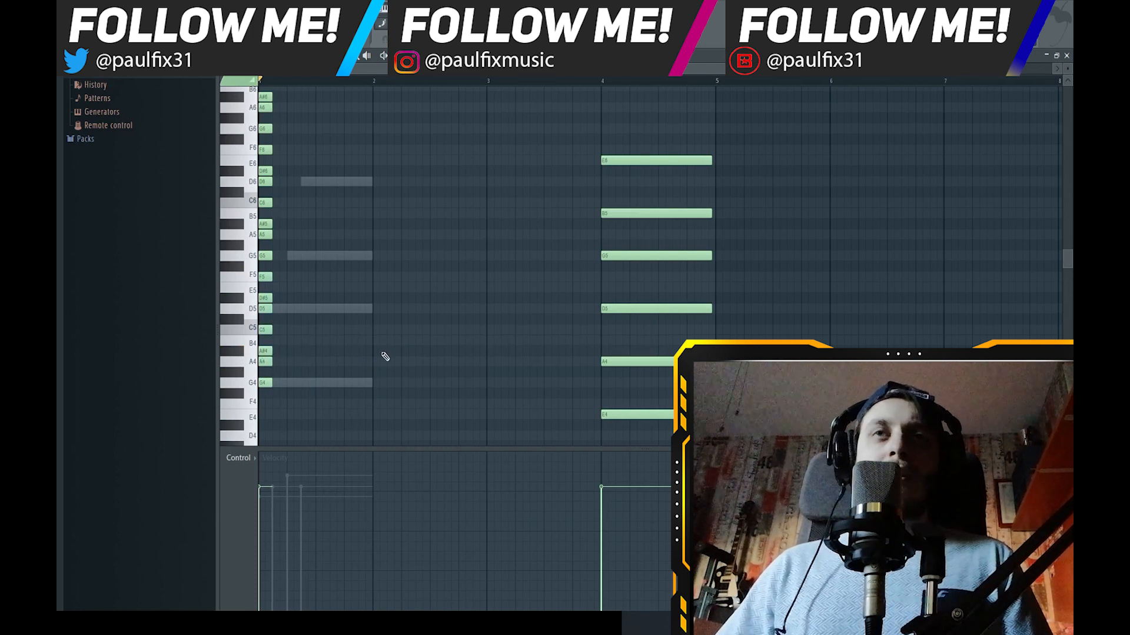
click(381, 352)
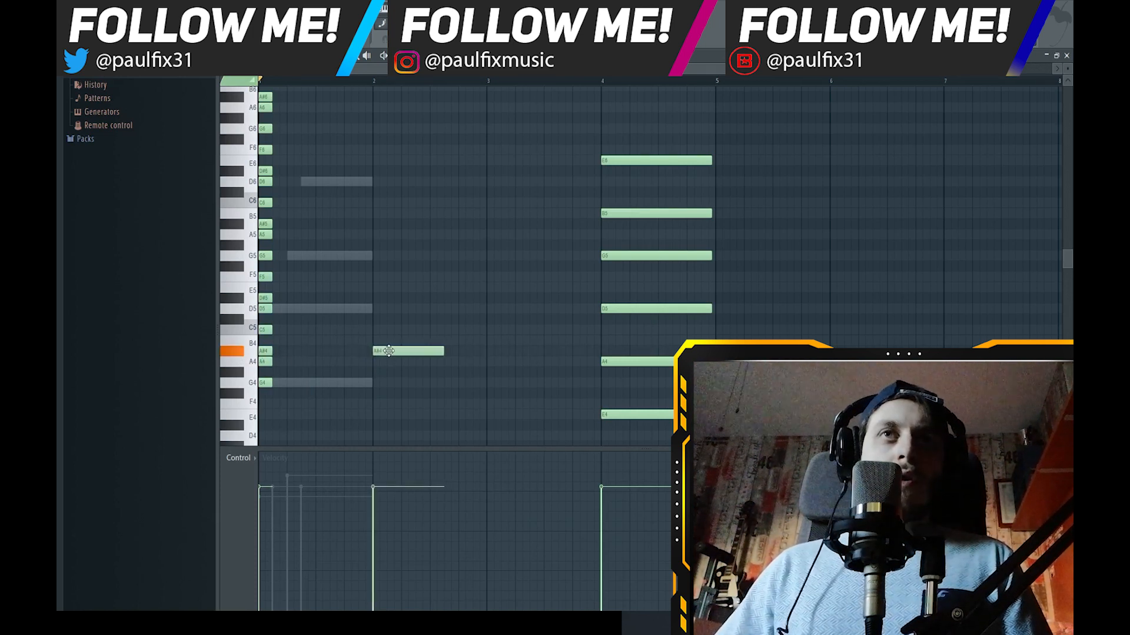
click(385, 309)
click(387, 278)
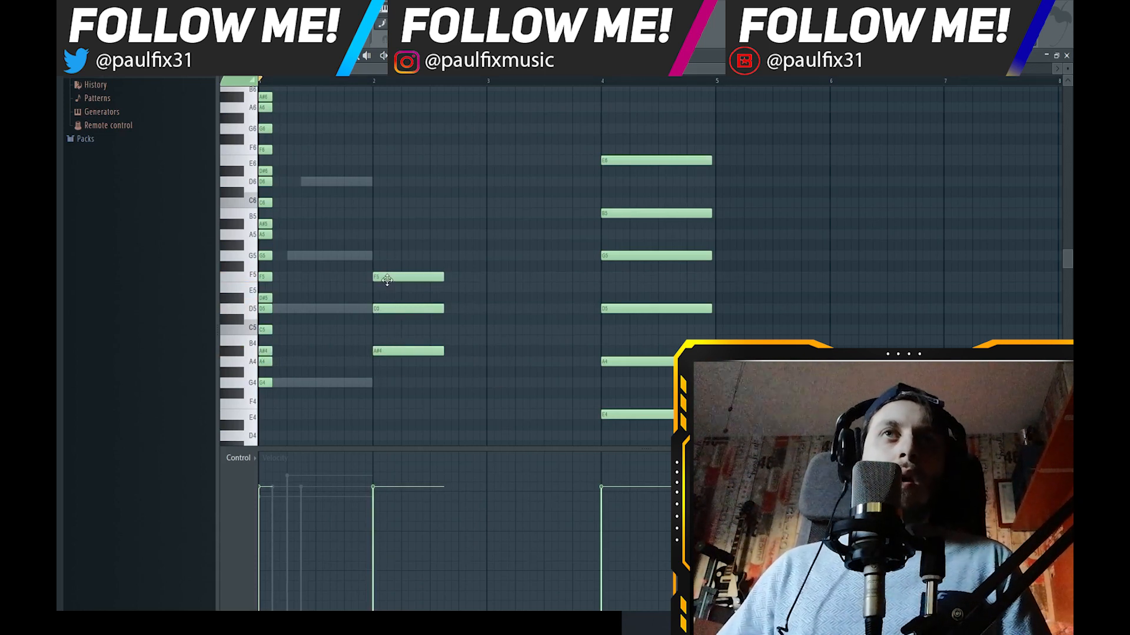
- Raise the two lowest open-string notes in bar 4 by one semitone each, E4 to F4 and A4 to A#4
scroll(404, 416, down, 1)
click(593, 383)
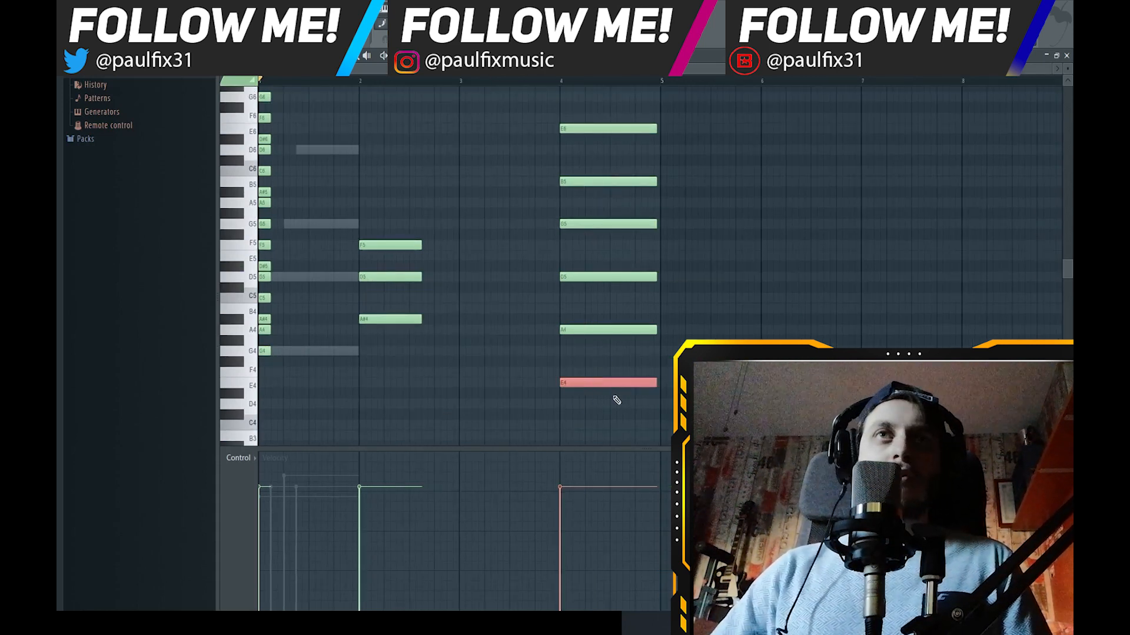
key(Up)
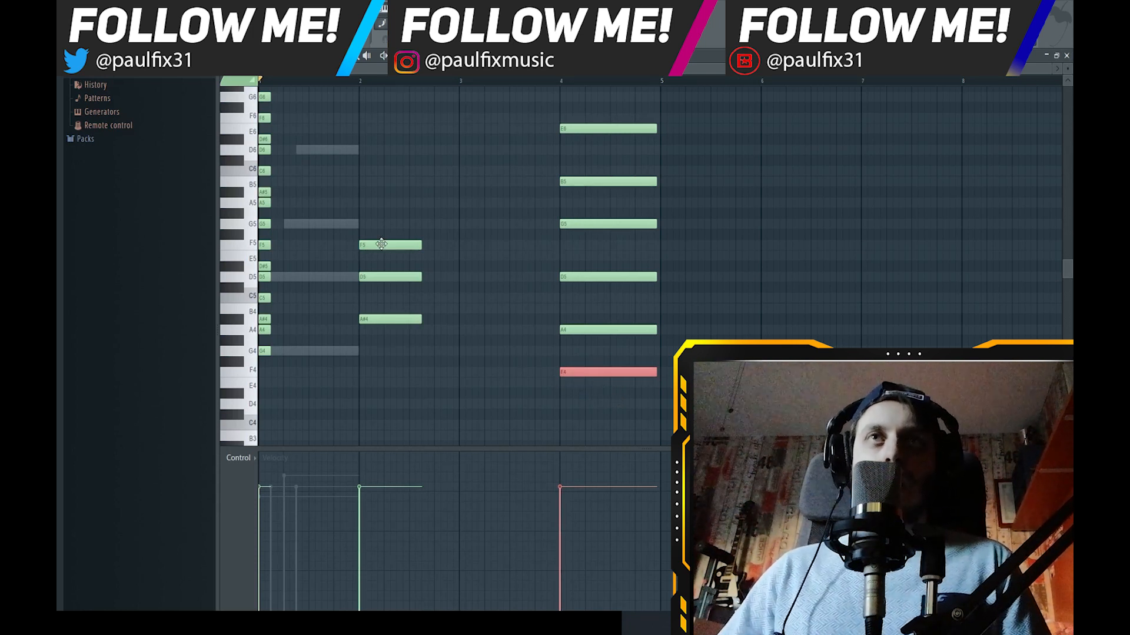
click(578, 330)
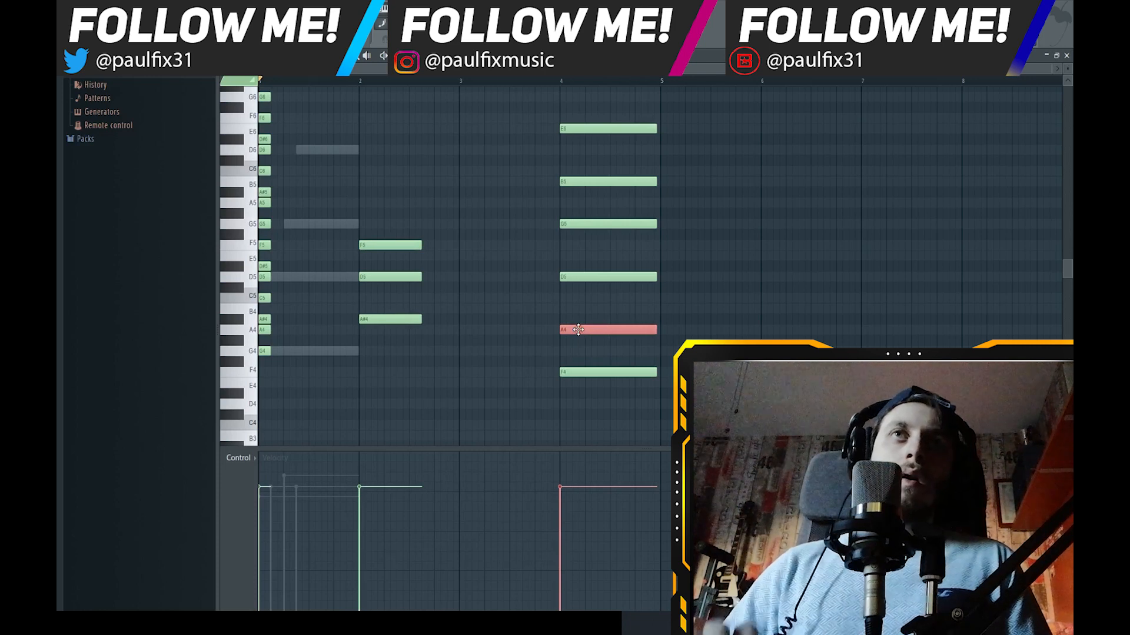
key(Up)
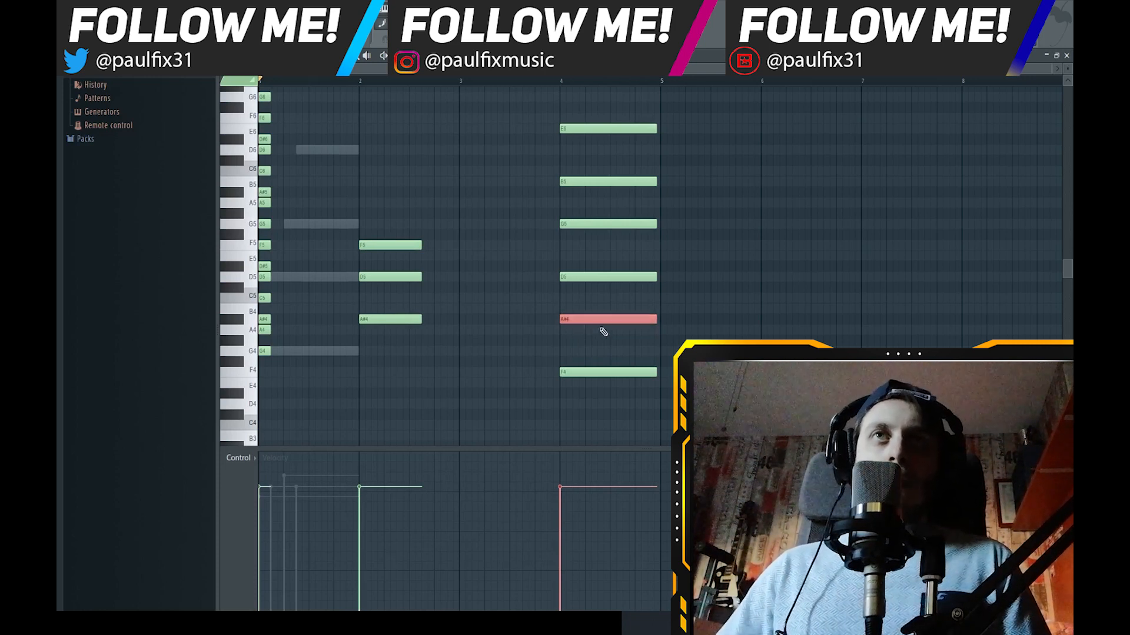
scroll(579, 327, up, 1)
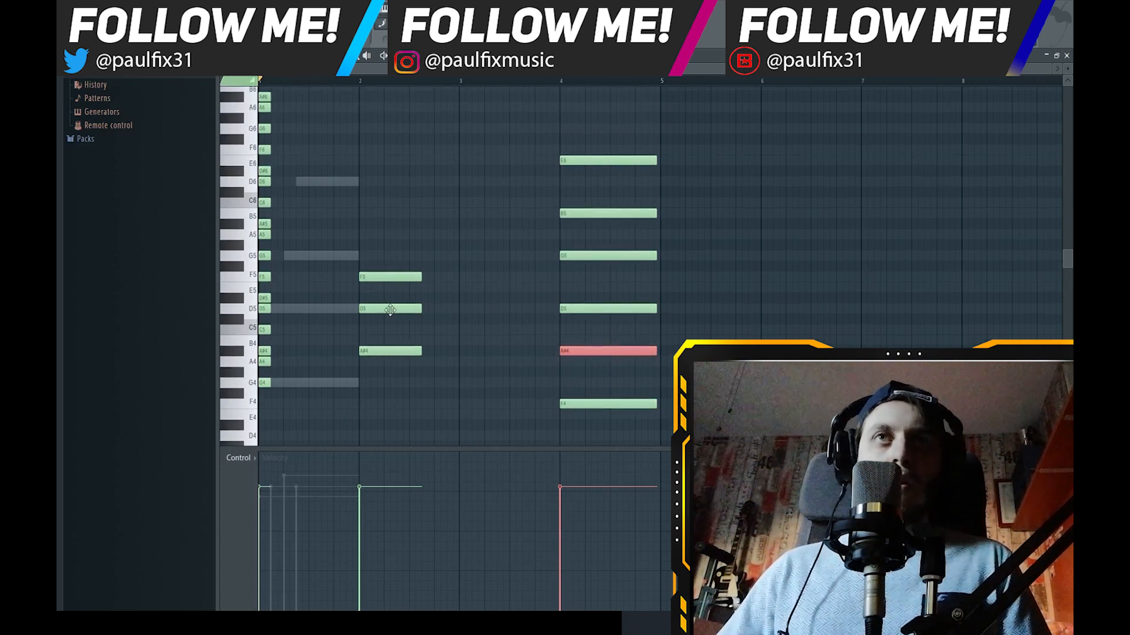
- Raise the G5 and B5 string notes in bar 4 by three semitones each, to A#5 and D6
click(552, 307)
click(599, 255)
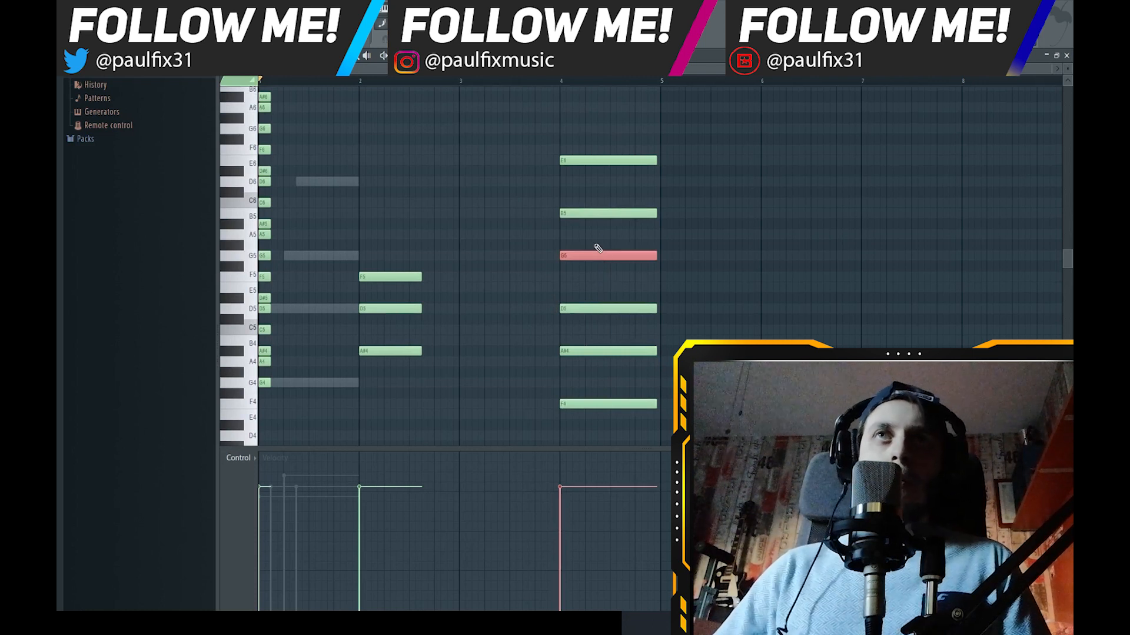
key(Up)
key(Up)
key(Up)
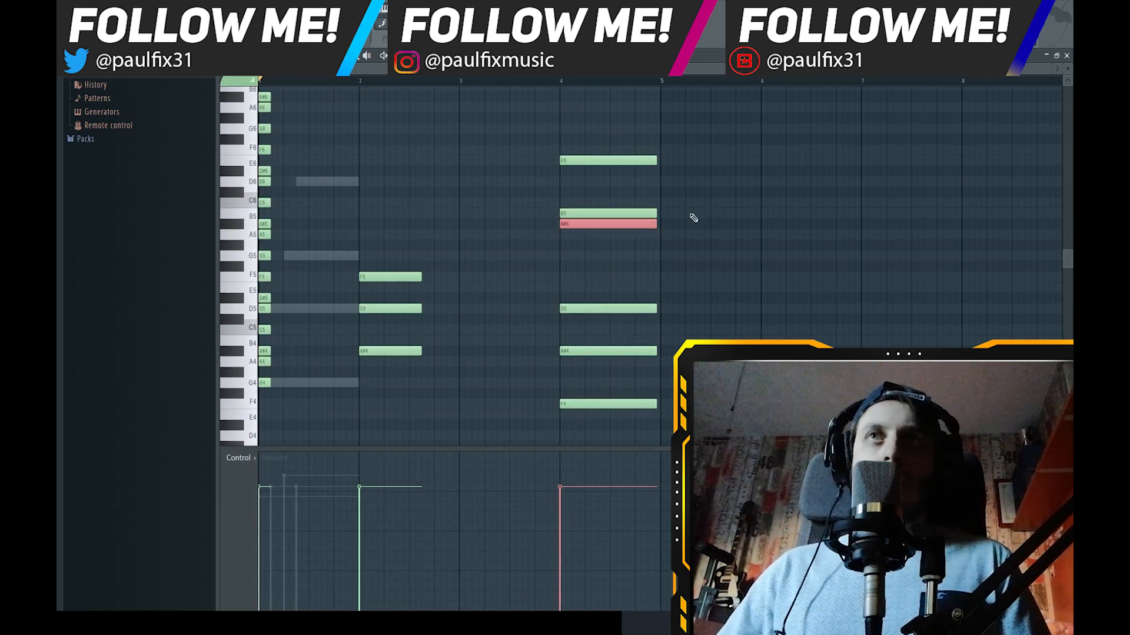
click(623, 212)
key(Up)
key(Up)
key(Up)
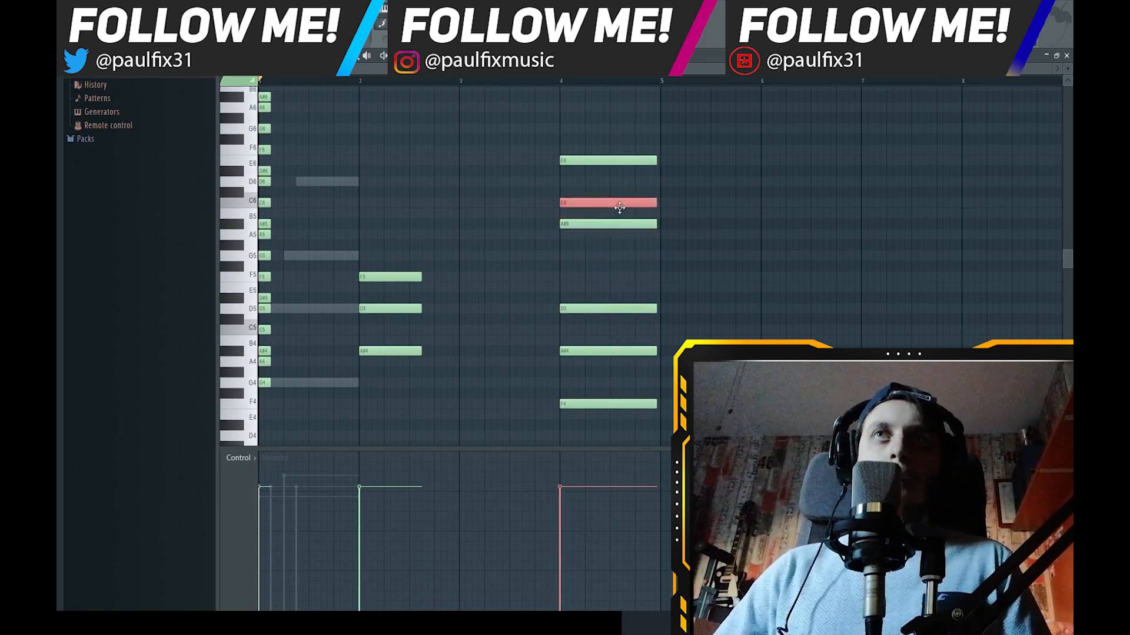
- Raise the highest string note to F6 and move the six-note chord from bar 4 to bar 2 of the Ample Guitar L II channel
click(585, 160)
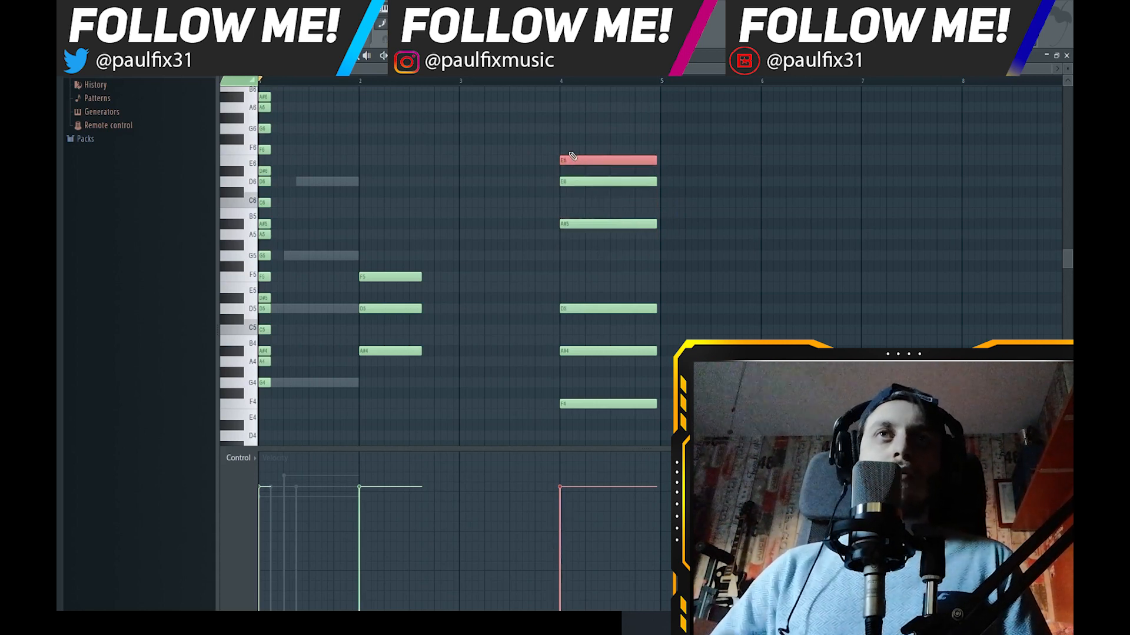
scroll(559, 111, down, 3)
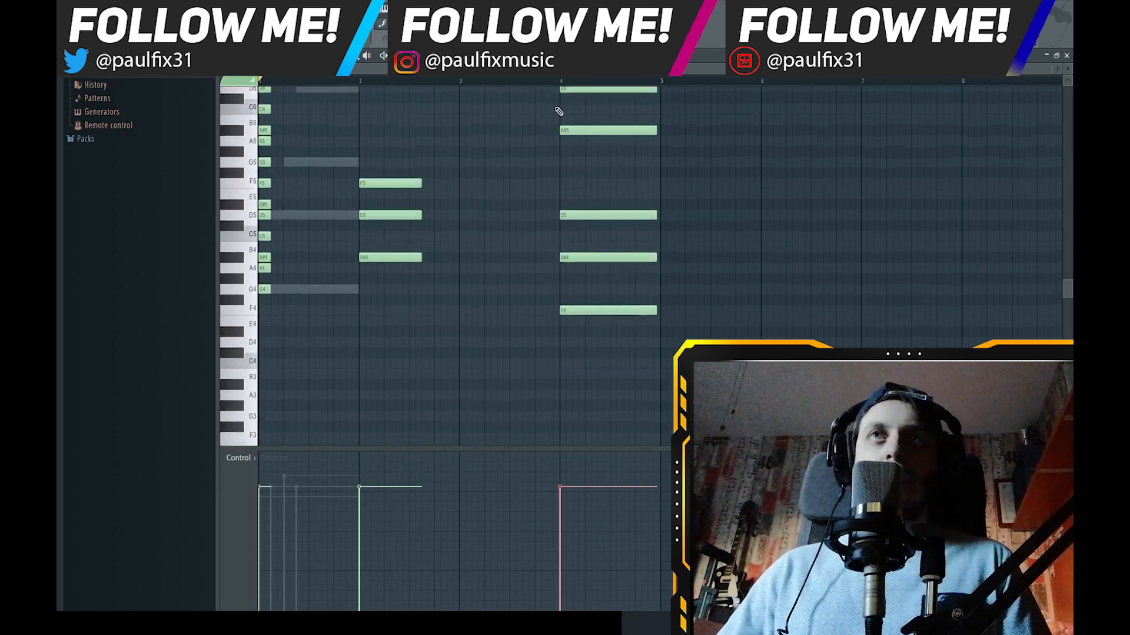
scroll(592, 240, up, 3)
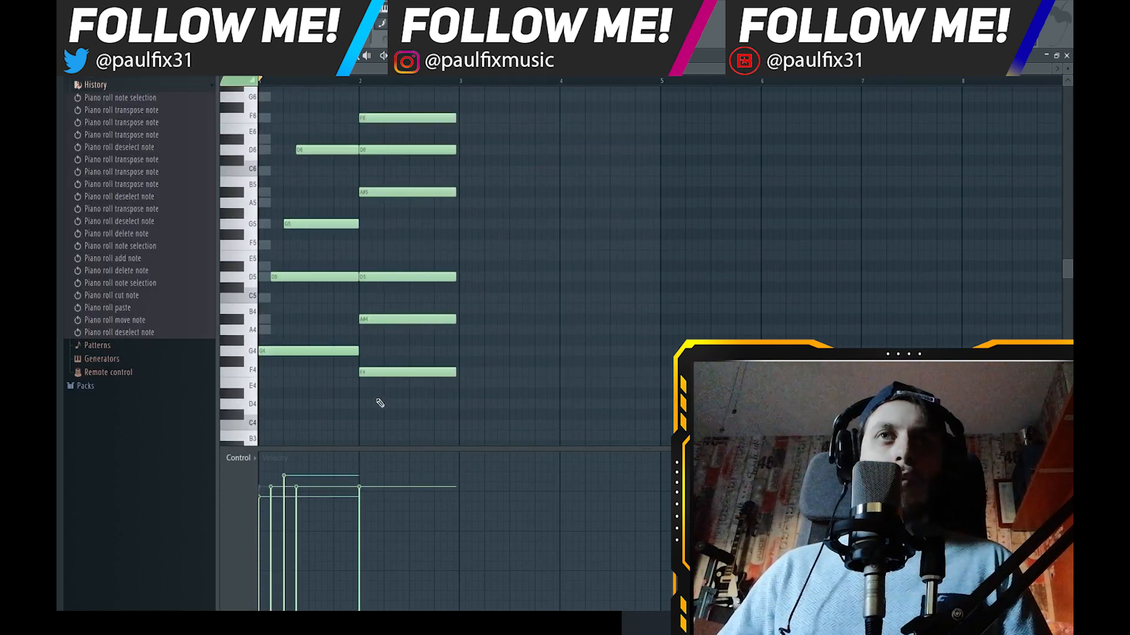
- Delete the F4 and F6 notes from the bar 2 chord and stagger D5, A#5 and D6 into a rising arpeggio after A#4
right_click(377, 371)
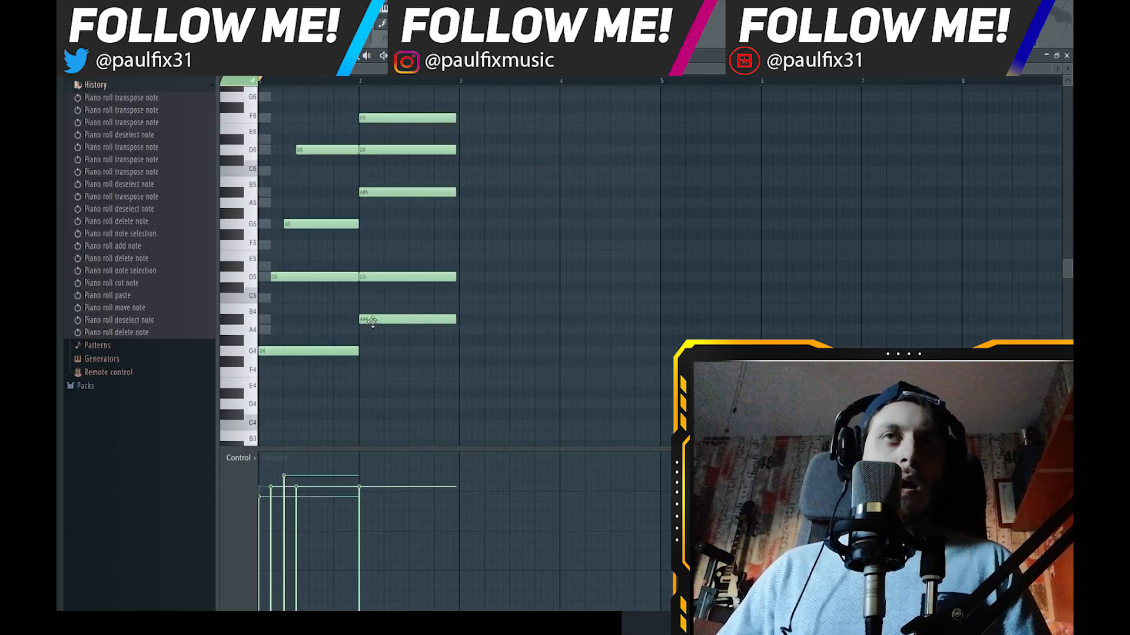
scroll(353, 289, up, 2)
drag(429, 277, 454, 282)
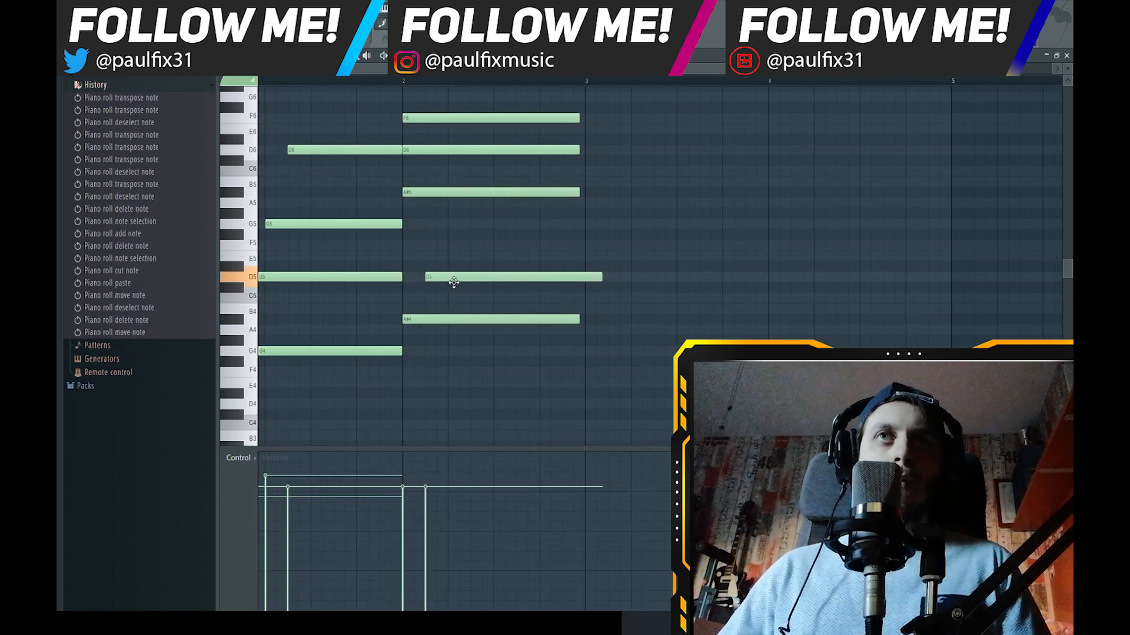
drag(412, 193, 457, 192)
drag(437, 150, 505, 151)
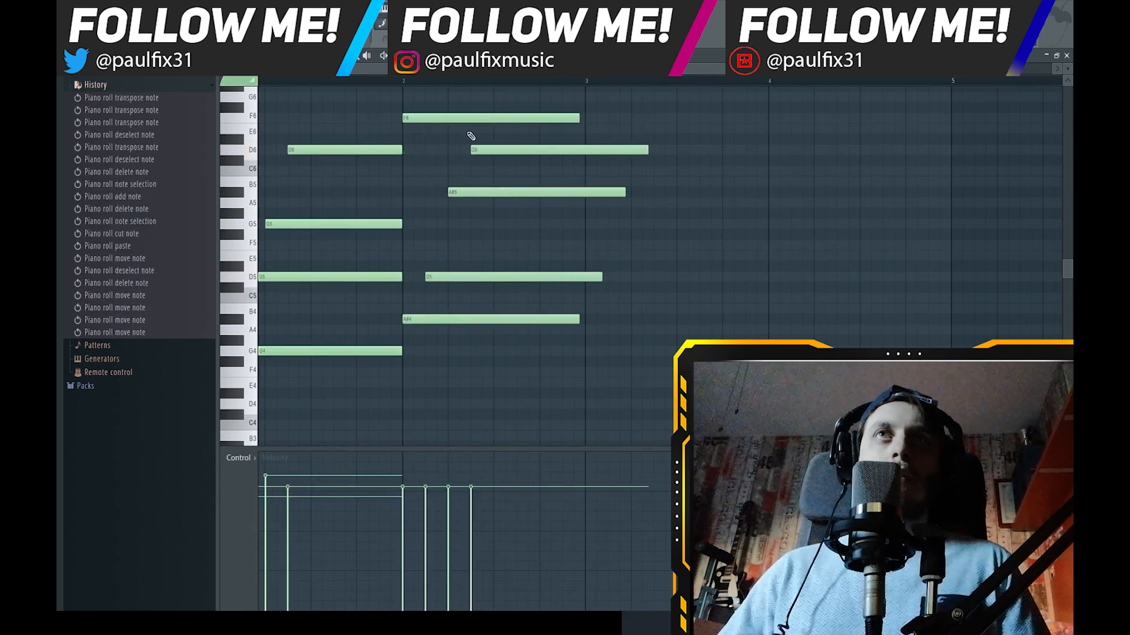
right_click(469, 117)
- Trim the bar 2 arpeggio notes so they all end at the start of bar 3, and play the pattern
scroll(412, 259, down, 2)
scroll(356, 362, up, 1)
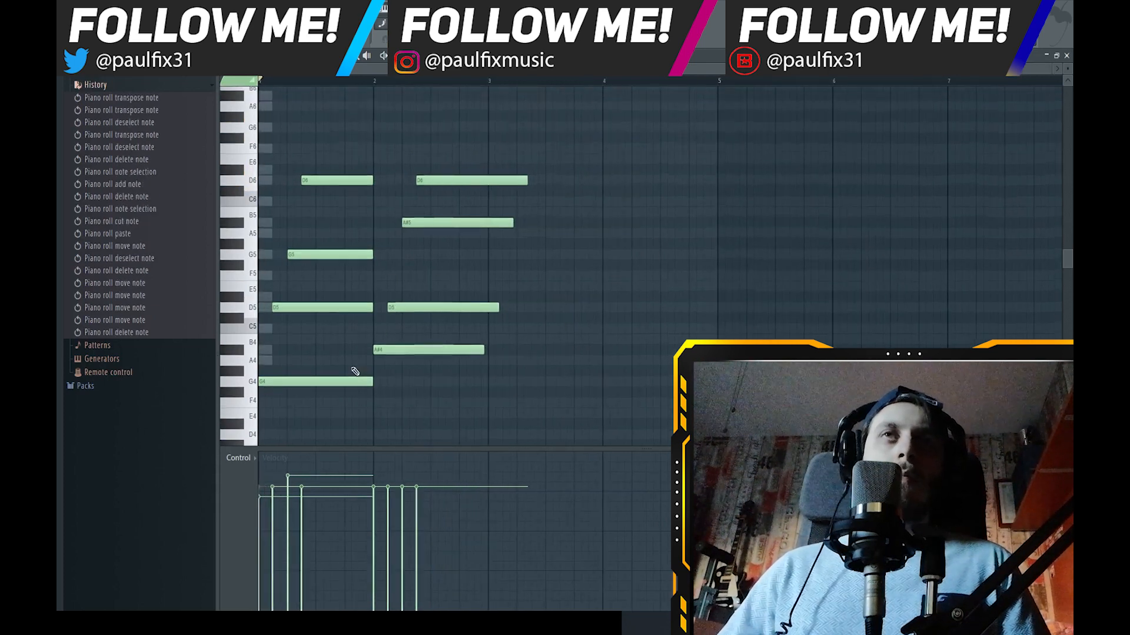
scroll(376, 332, up, 1)
scroll(391, 330, down, 1)
scroll(370, 371, up, 1)
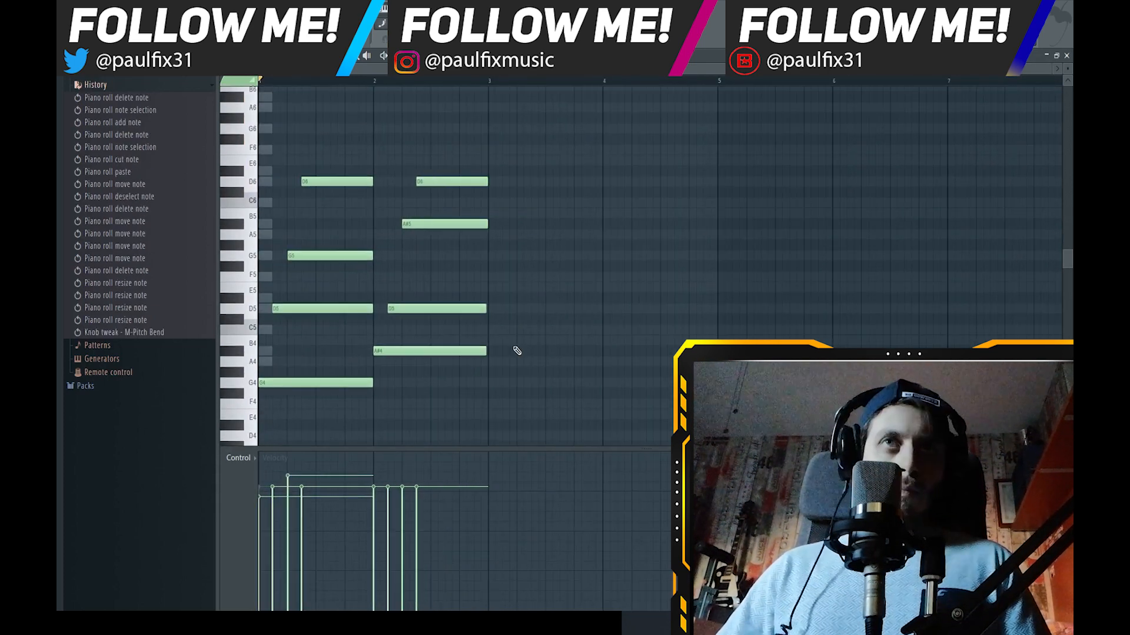
key(space)
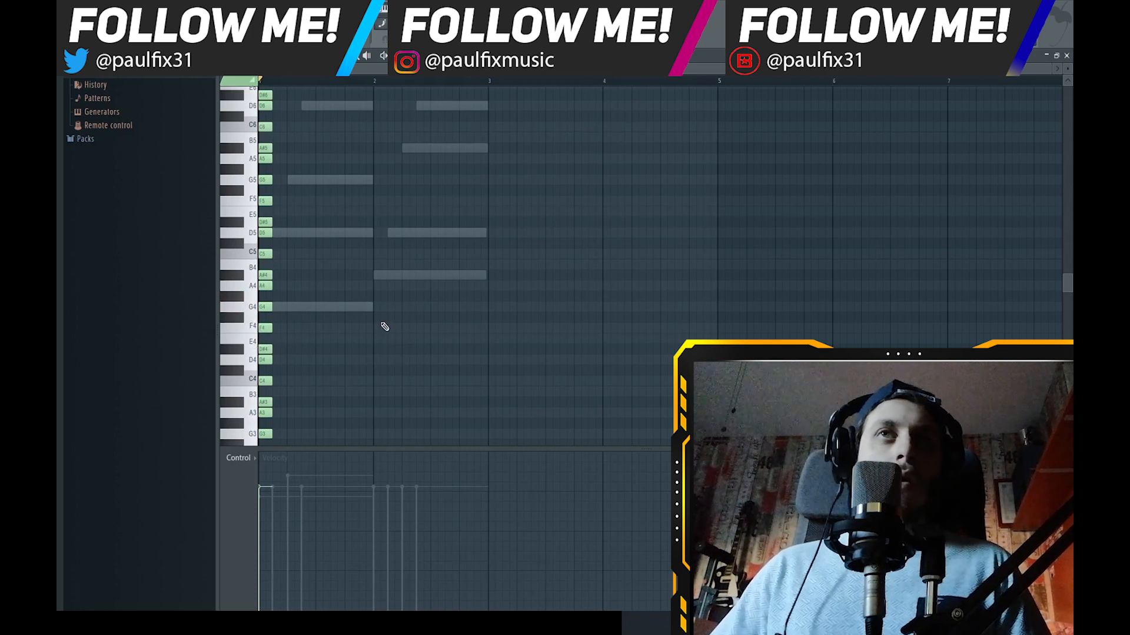
- Draw an F major triad of F4, A4 and C5 at the start of bar 3 in the Sampler channel
click(492, 318)
drag(493, 318, 499, 330)
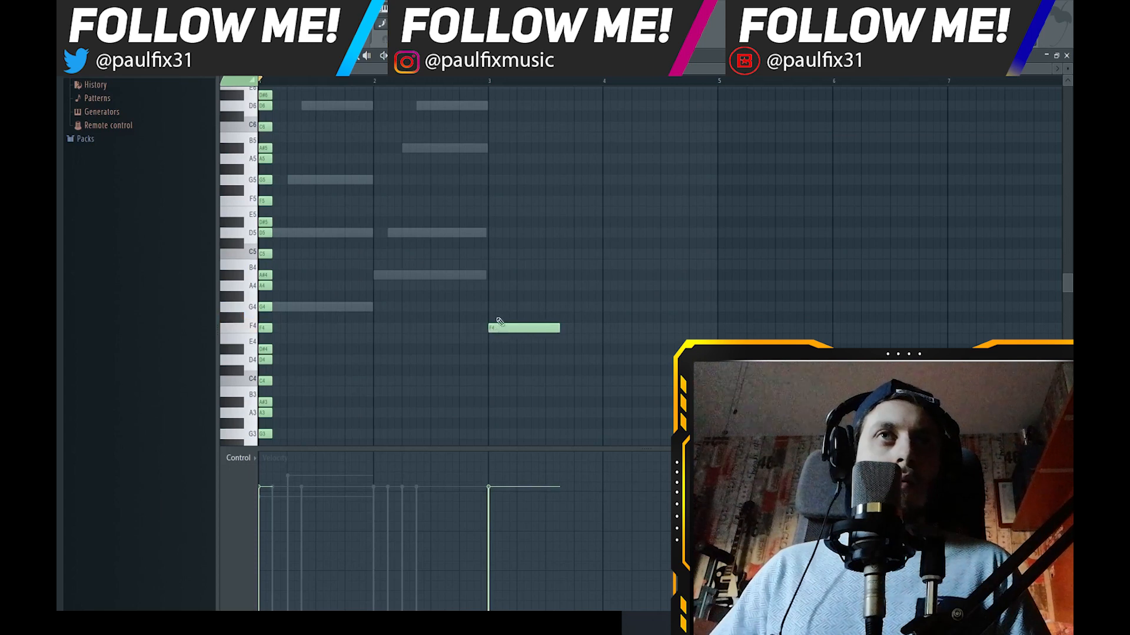
click(496, 286)
click(495, 254)
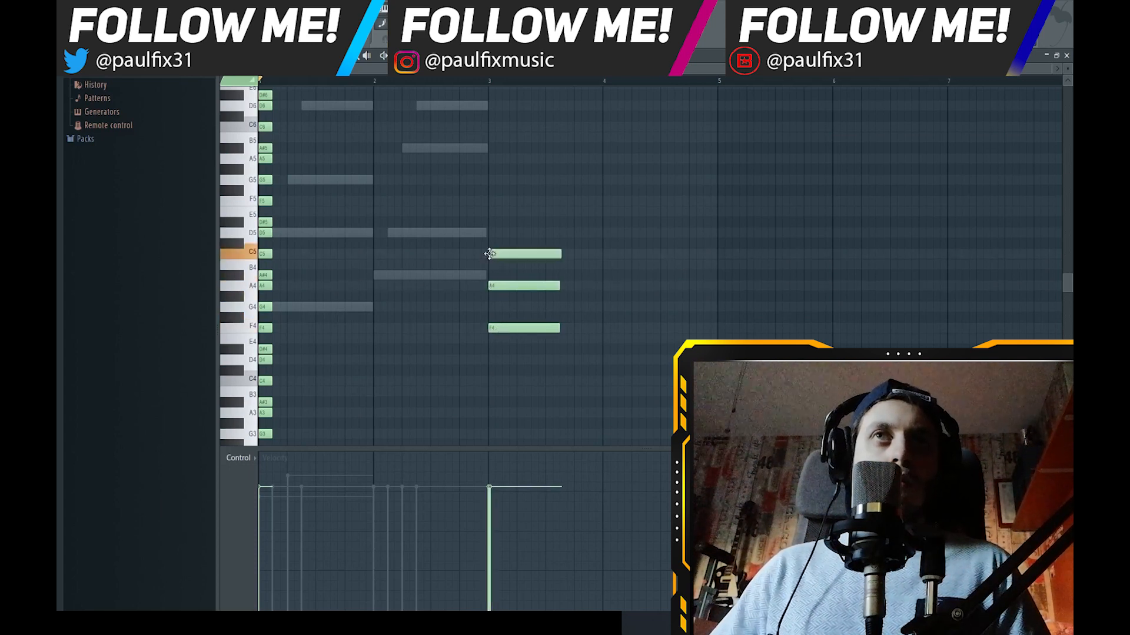
scroll(505, 344, up, 2)
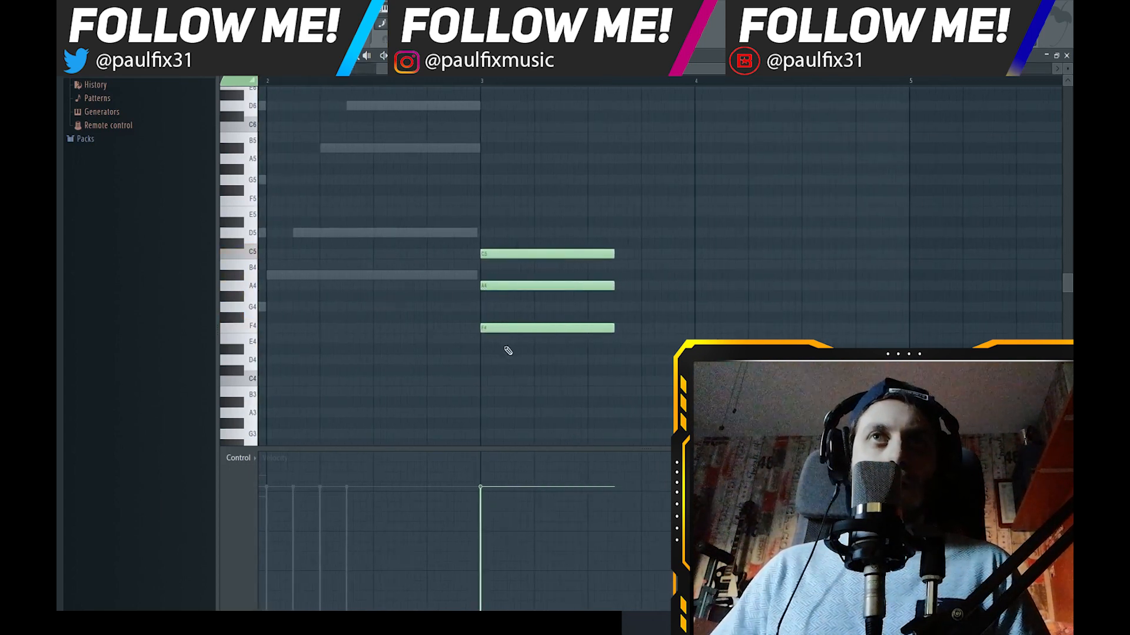
- Add the six open-string notes E4, A4, D5, G5, B5 and E6 in bar 4 beside the F major triad
scroll(506, 370, down, 2)
drag(573, 350, 500, 231)
click(500, 231)
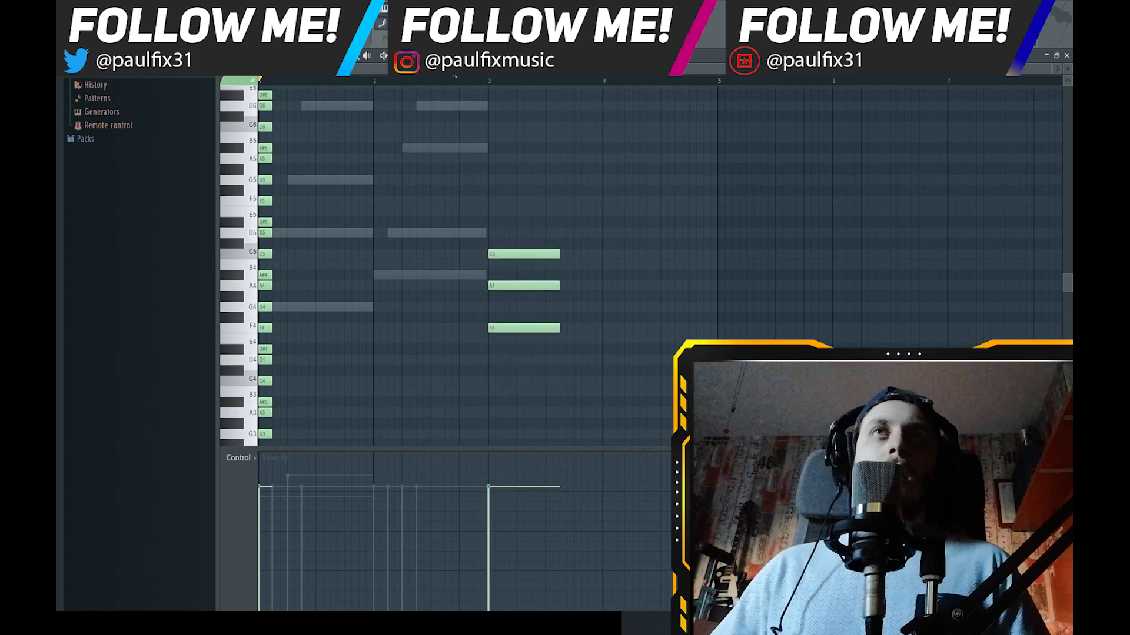
click(451, 71)
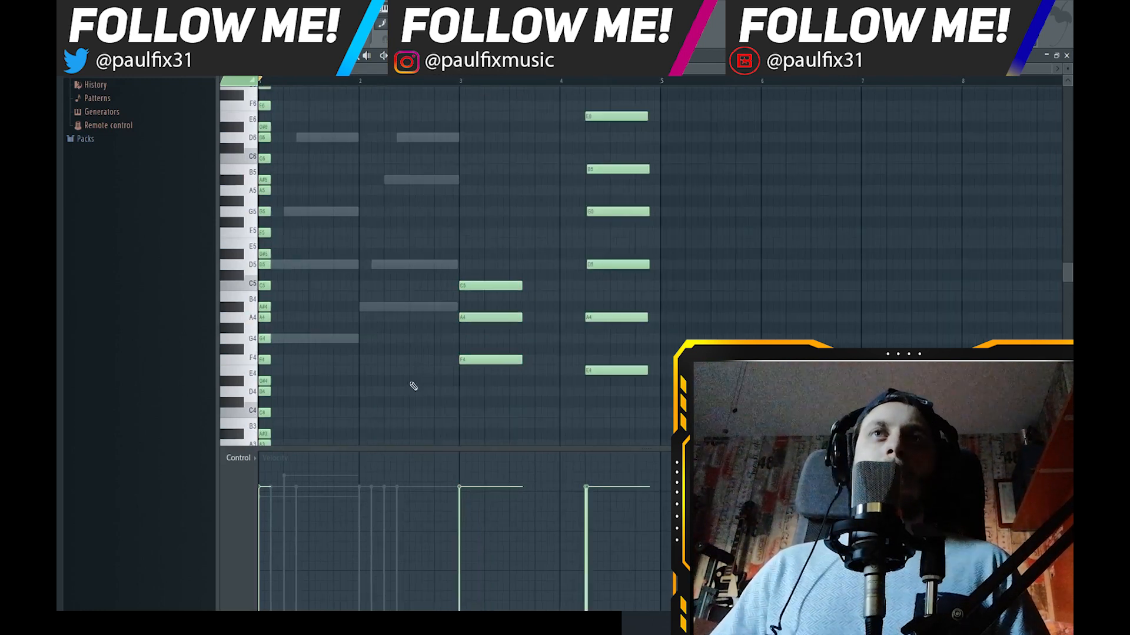
- Arpeggiate F4, A4, F5 and A5 through bar 3 of the guitar channel, extend them to the start of bar 4, and play the pattern
scroll(672, 403, up, 1)
scroll(671, 405, down, 1)
drag(671, 406, 601, 356)
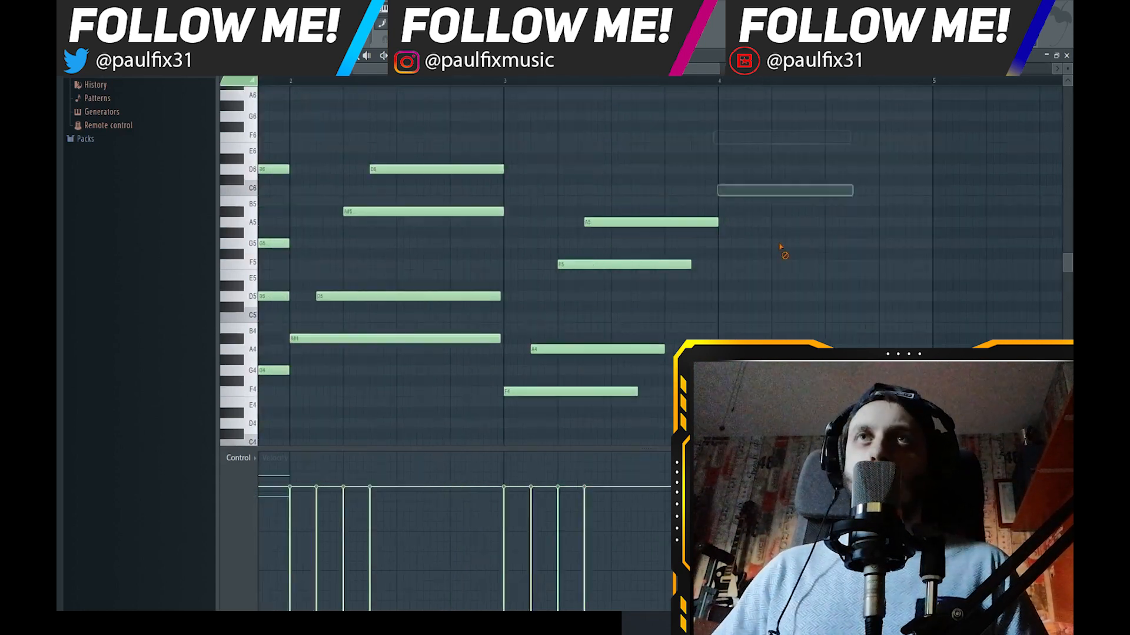
drag(688, 264, 717, 271)
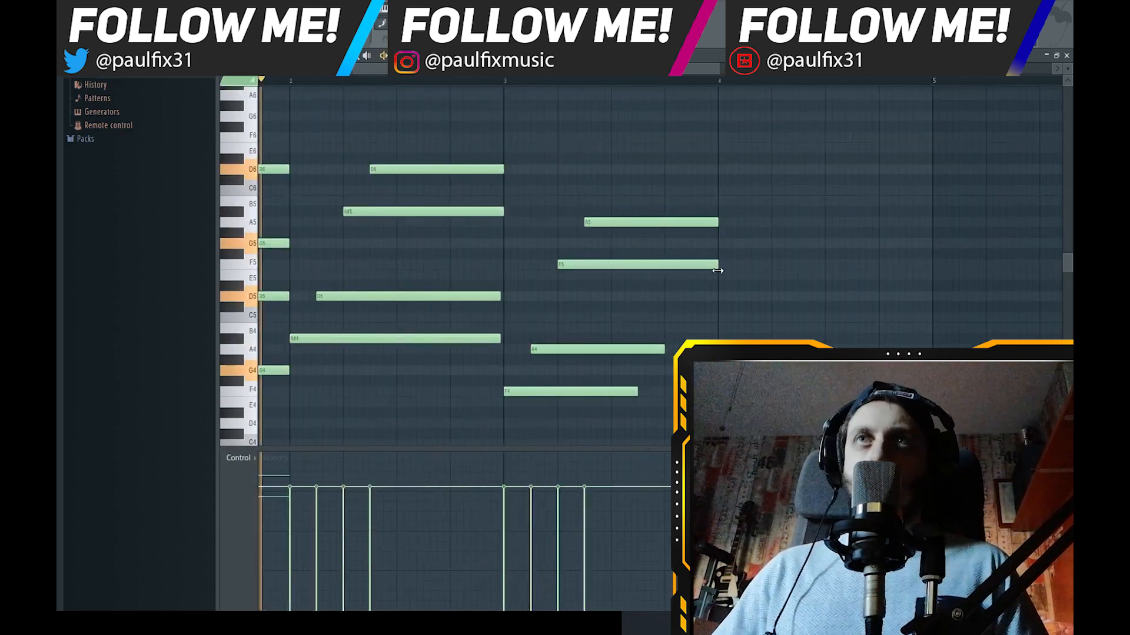
drag(662, 350, 716, 352)
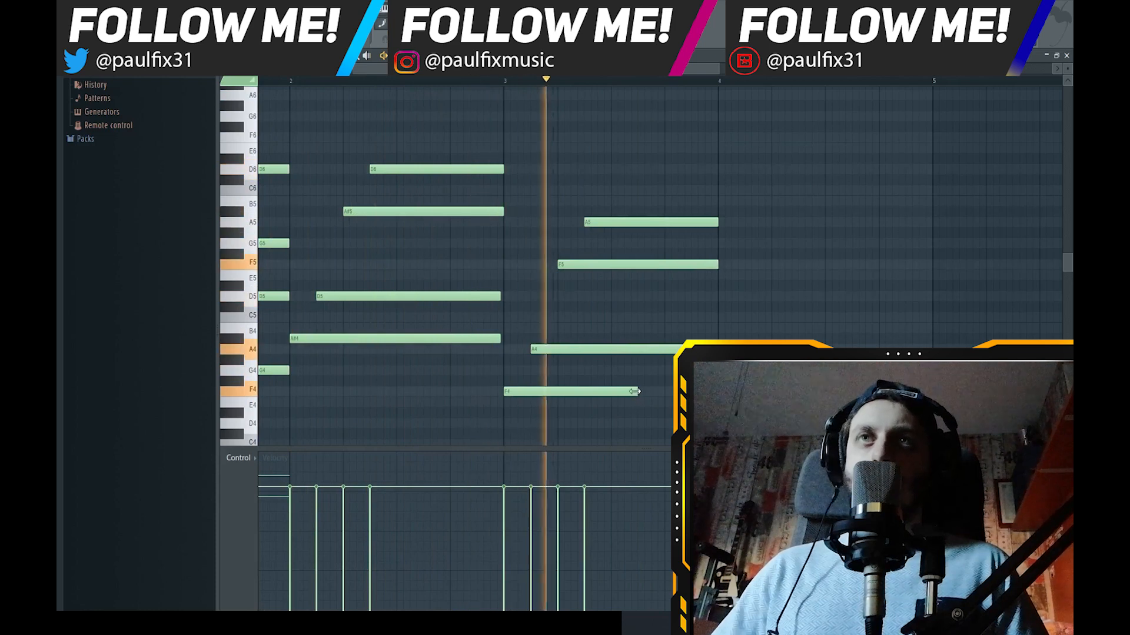
drag(634, 391, 716, 392)
key(space)
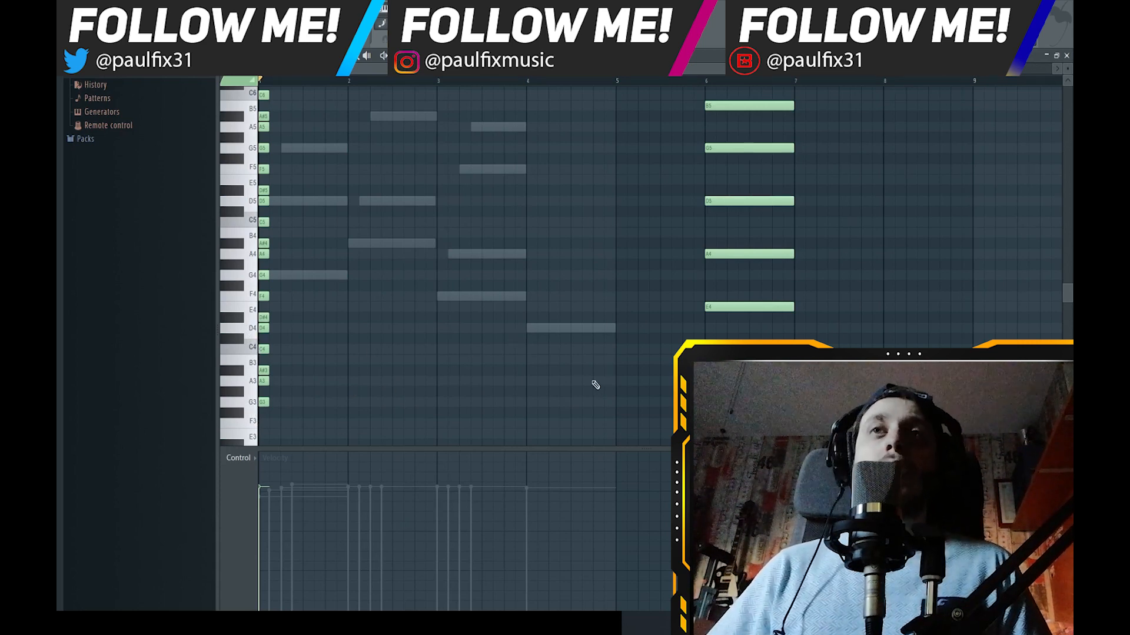
- Draw a D minor triad of D4, F4 and A4 at the start of bar 4 in the Sampler channel
click(529, 330)
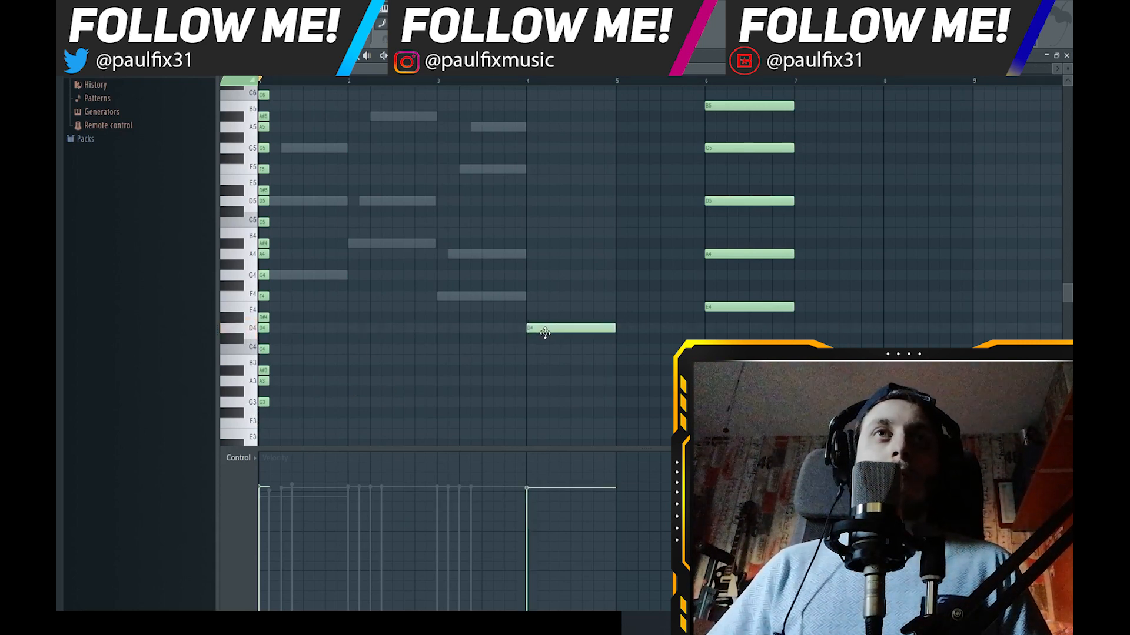
click(534, 297)
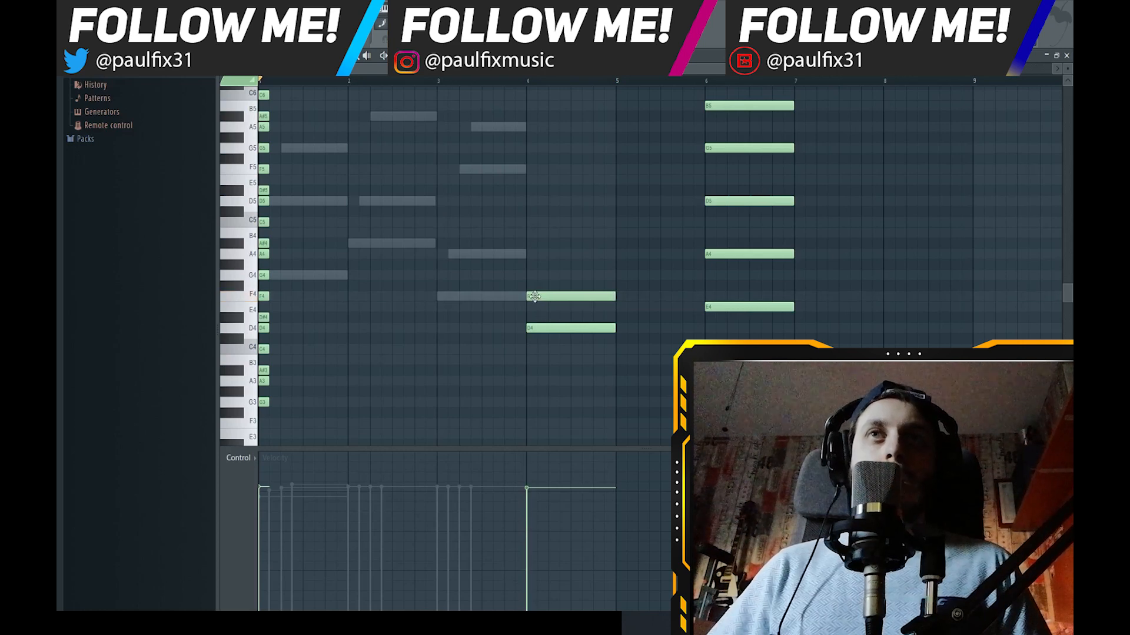
click(532, 254)
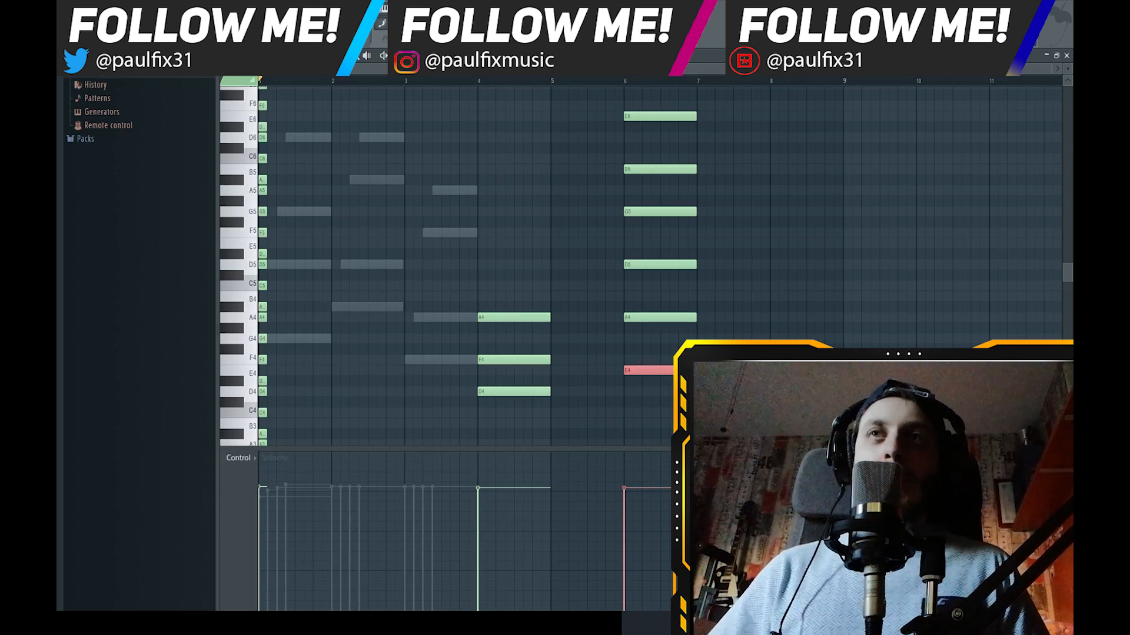
- Raise the E4 string note in bar 6 by one semitone to F4 and the G5 note by two semitones to A5
key(shift+Up)
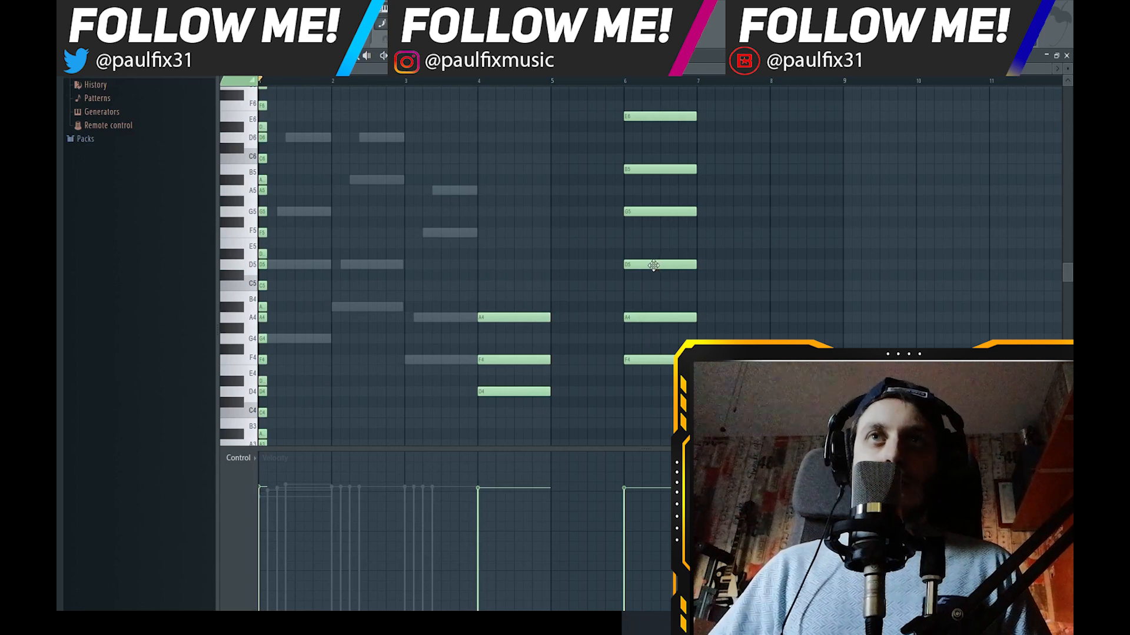
click(640, 207)
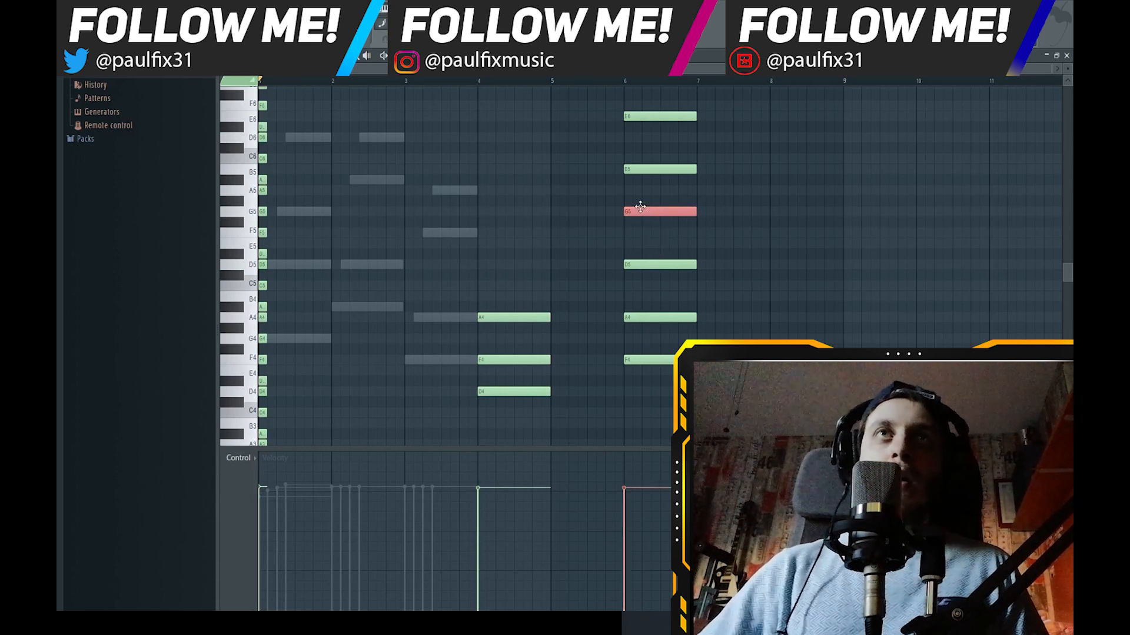
scroll(680, 242, up, 1)
key(shift+Up)
key(shift+Up)
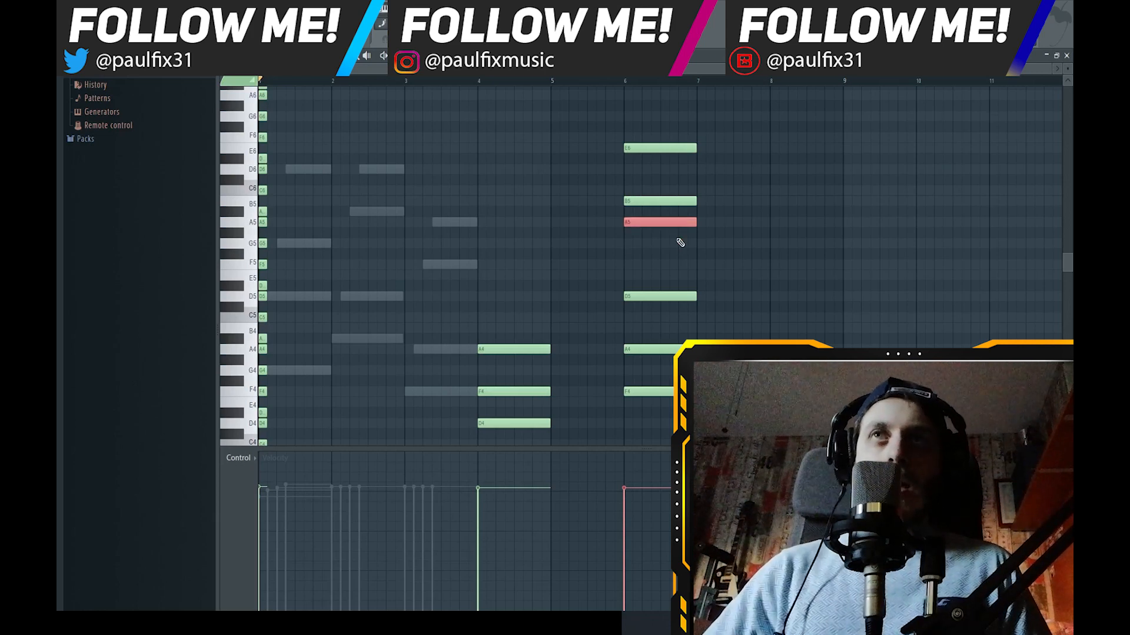
- Raise the B5 string note in bar 6 by three semitones to D6 and the E6 note by one semitone to F6
click(668, 200)
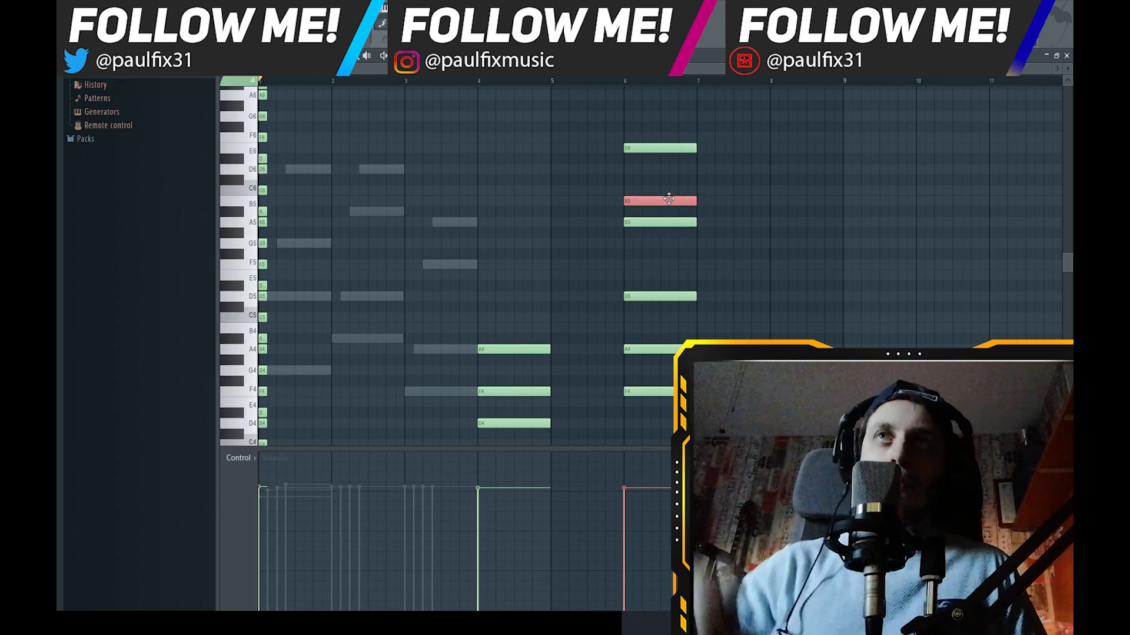
key(shift+Up)
key(shift+Up)
key(shift+Up)
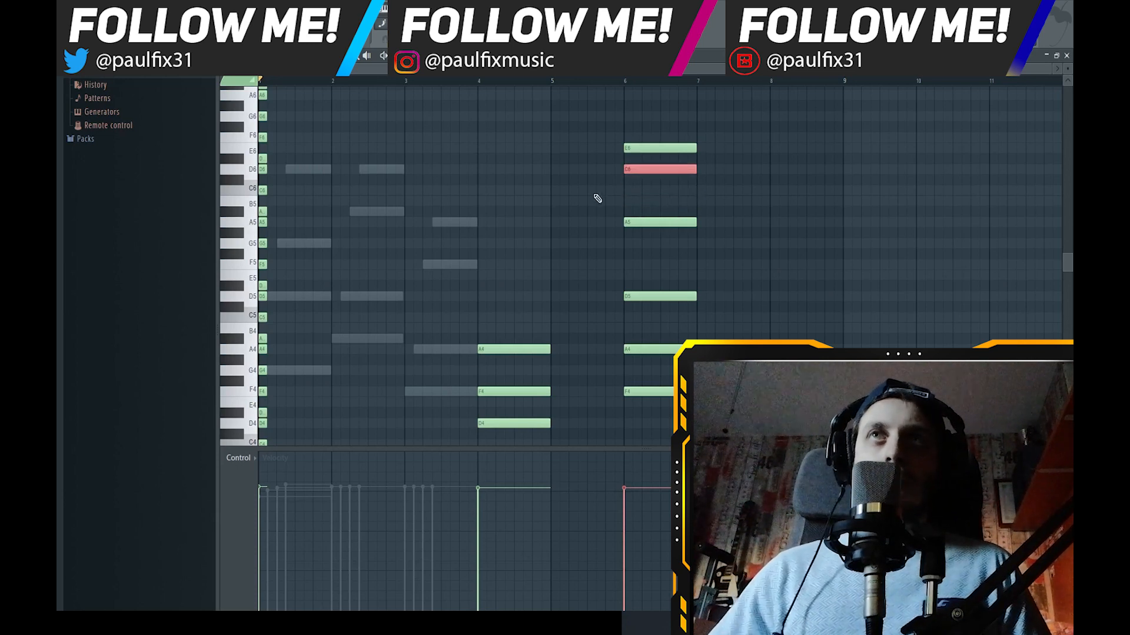
click(643, 146)
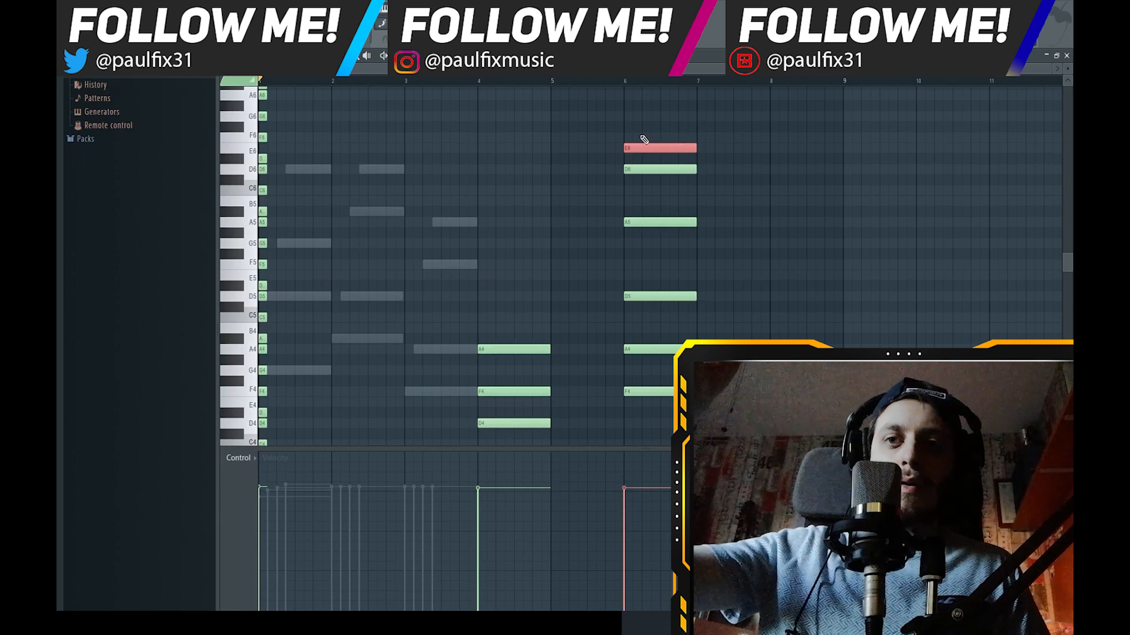
key(shift+Up)
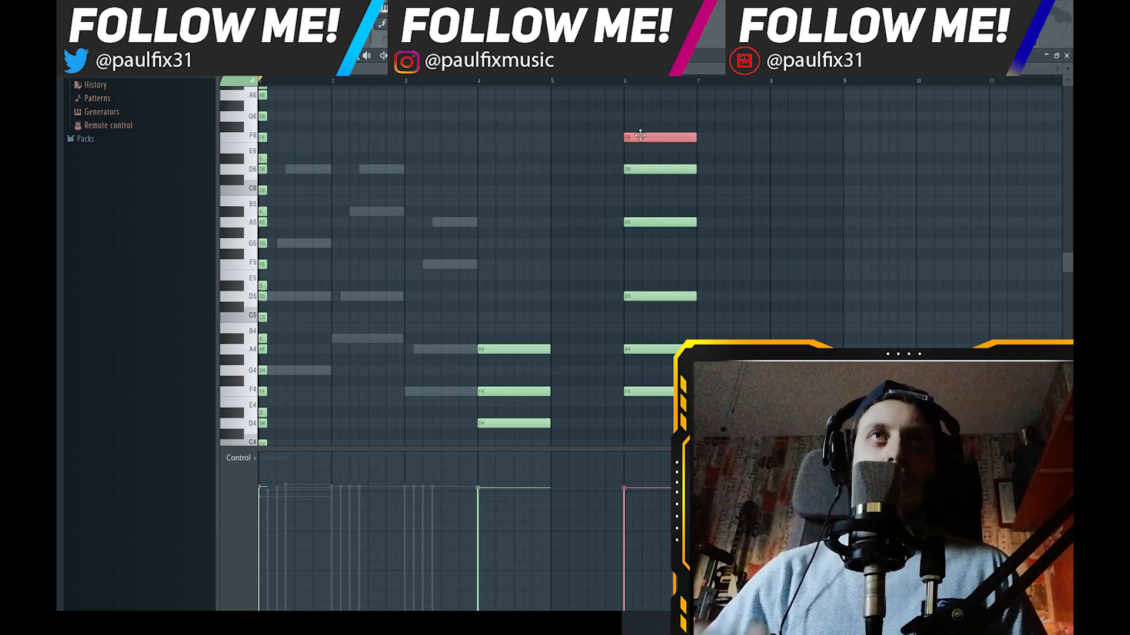
ctrl+click(672, 183)
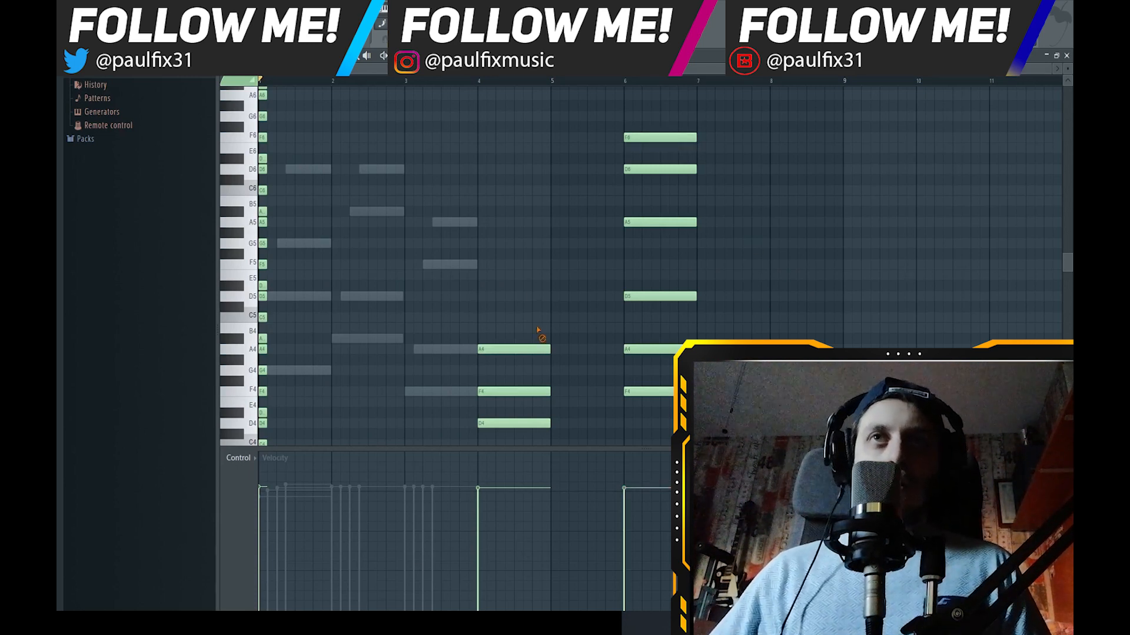
- Delete the D4, F4 and A4 triad from bar 4 and arpeggiate D4, A4, D5 and F5 there in the guitar channel
right_click(537, 349)
right_click(527, 391)
right_click(512, 423)
scroll(499, 426, down, 2)
scroll(499, 426, up, 3)
scroll(506, 412, down, 1)
drag(606, 408, 652, 126)
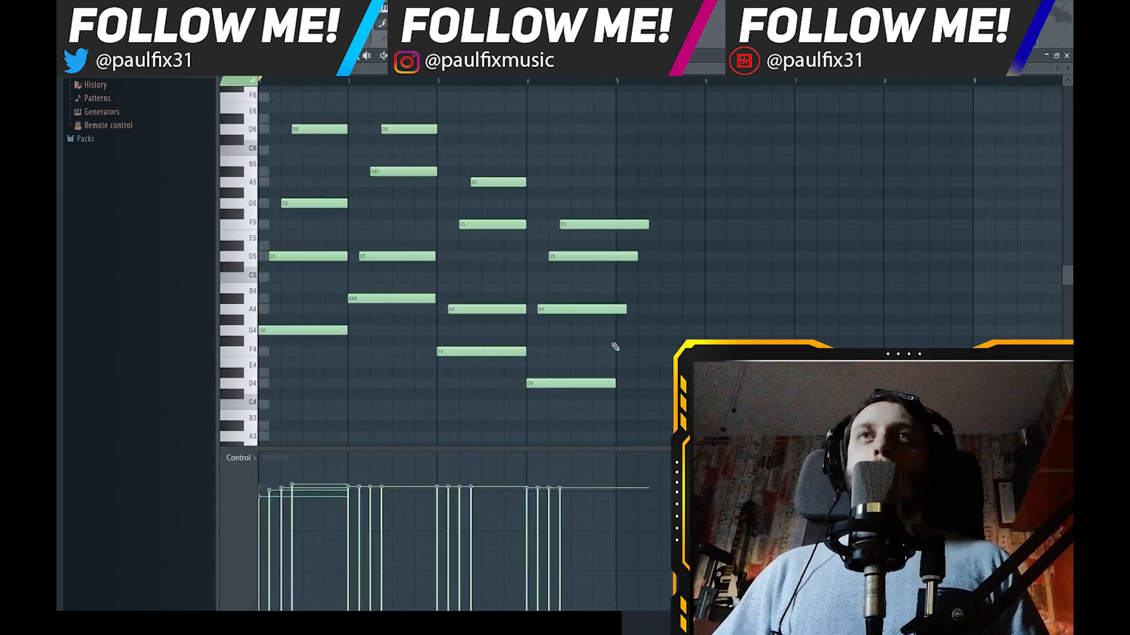
- Trim the A4, D5 and F5 notes of the last arpeggio to end at the start of bar 5, and play the four bars
click(623, 309)
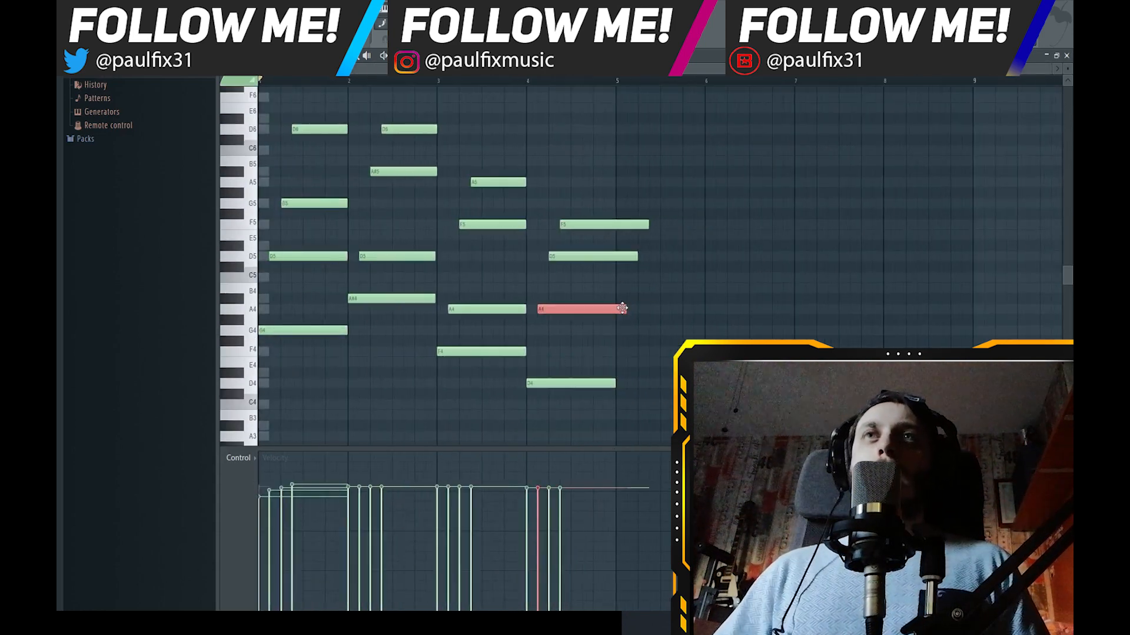
mouse_move(624, 309)
mouse_down()
mouse_move(711, 310)
mouse_move(613, 310)
mouse_up()
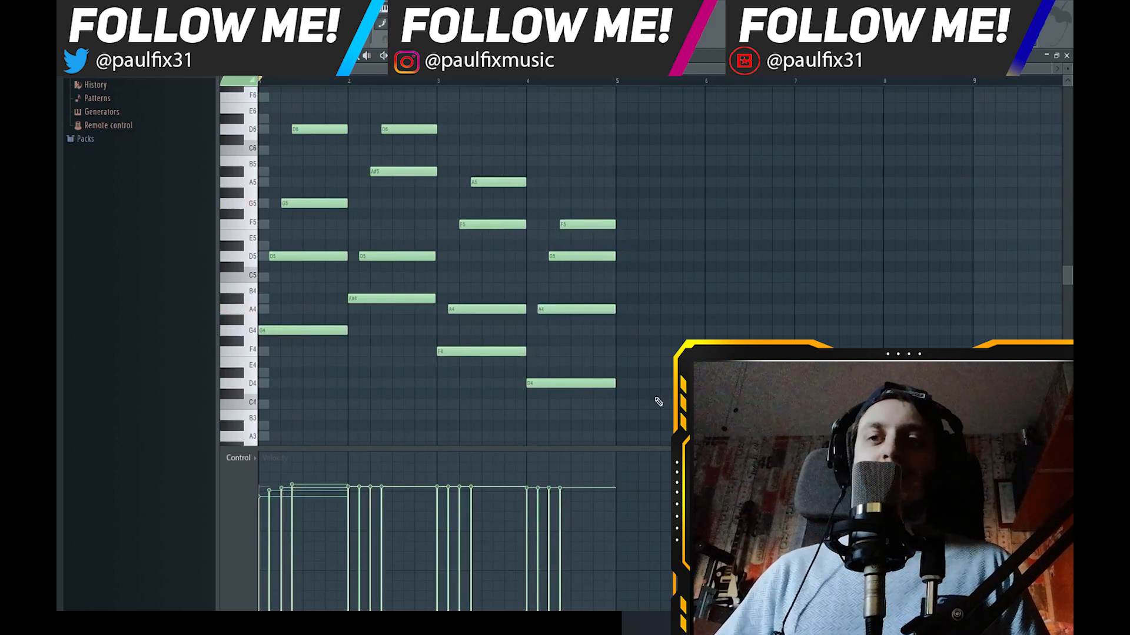
key(space)
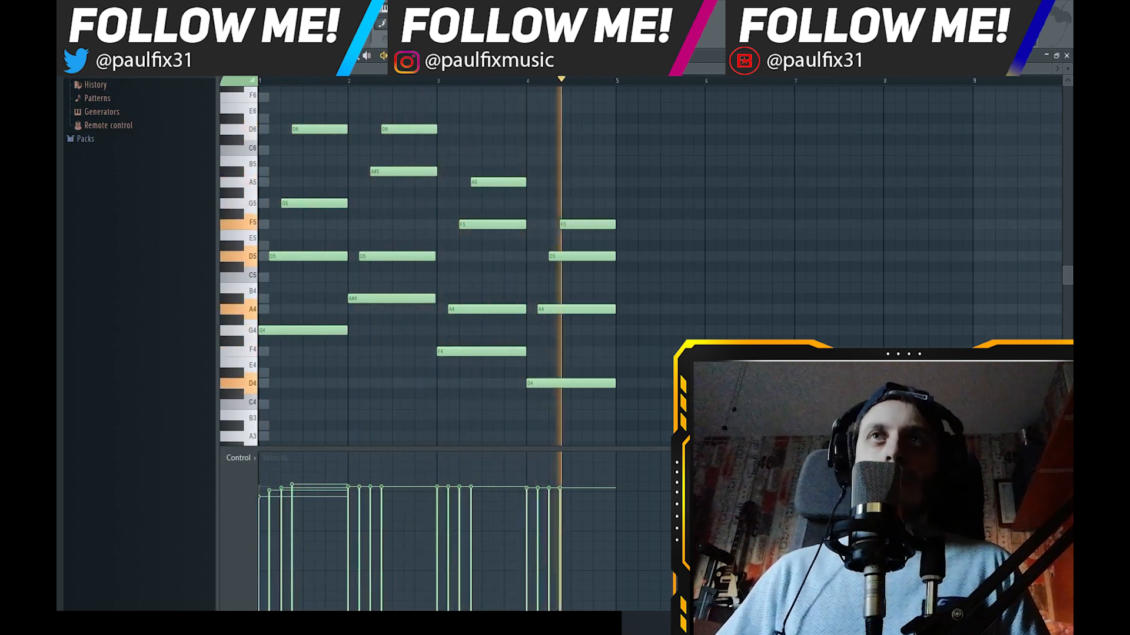
scroll(623, 340, up, 3)
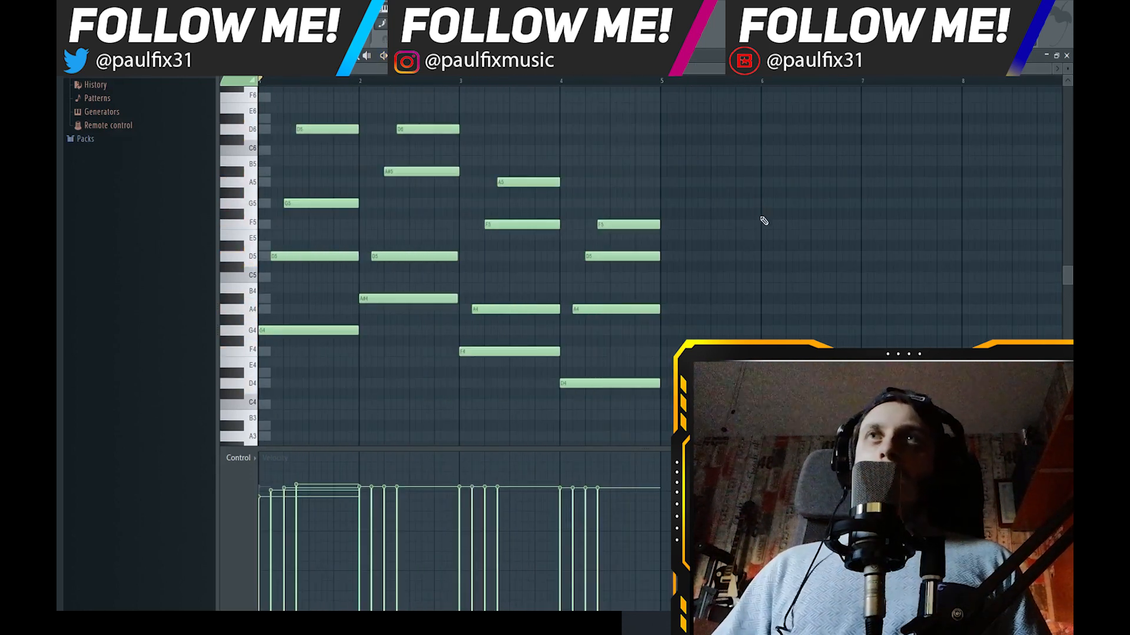
scroll(724, 284, up, 3)
scroll(719, 280, down, 3)
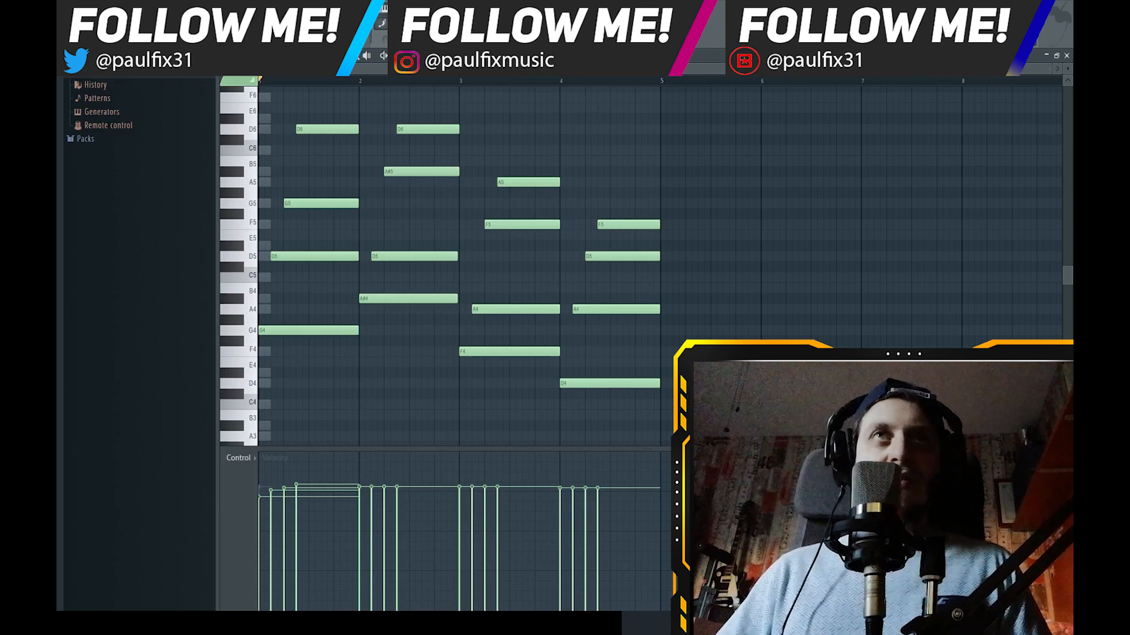
- Open the melody channel's notes in the piano roll and play the four-bar pattern
key(F6)
right_click(360, 402)
click(310, 318)
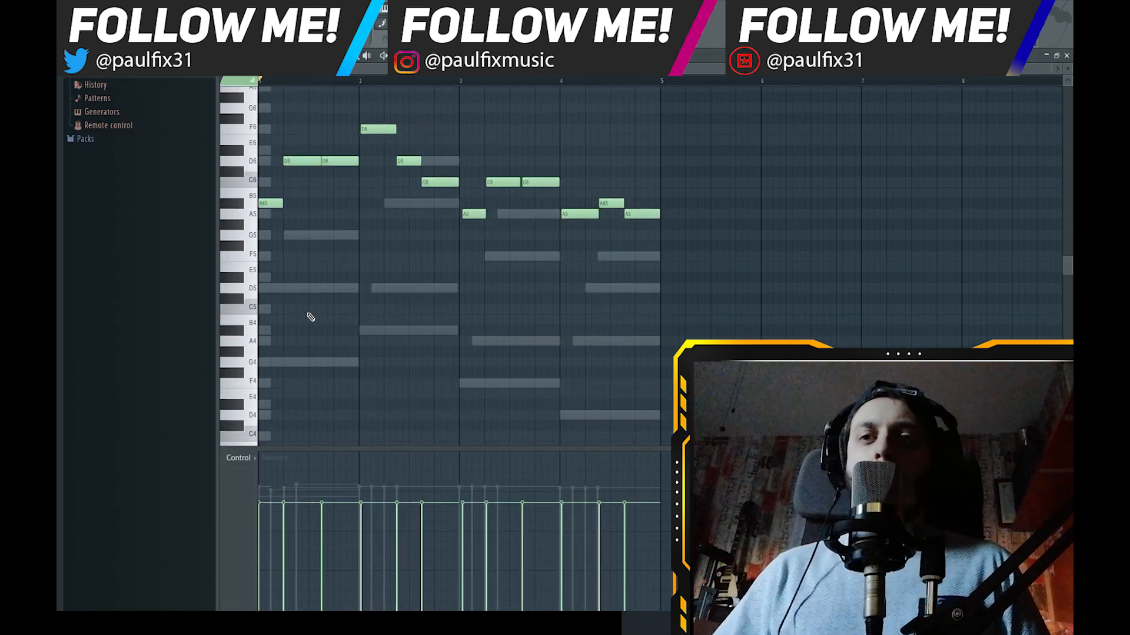
key(space)
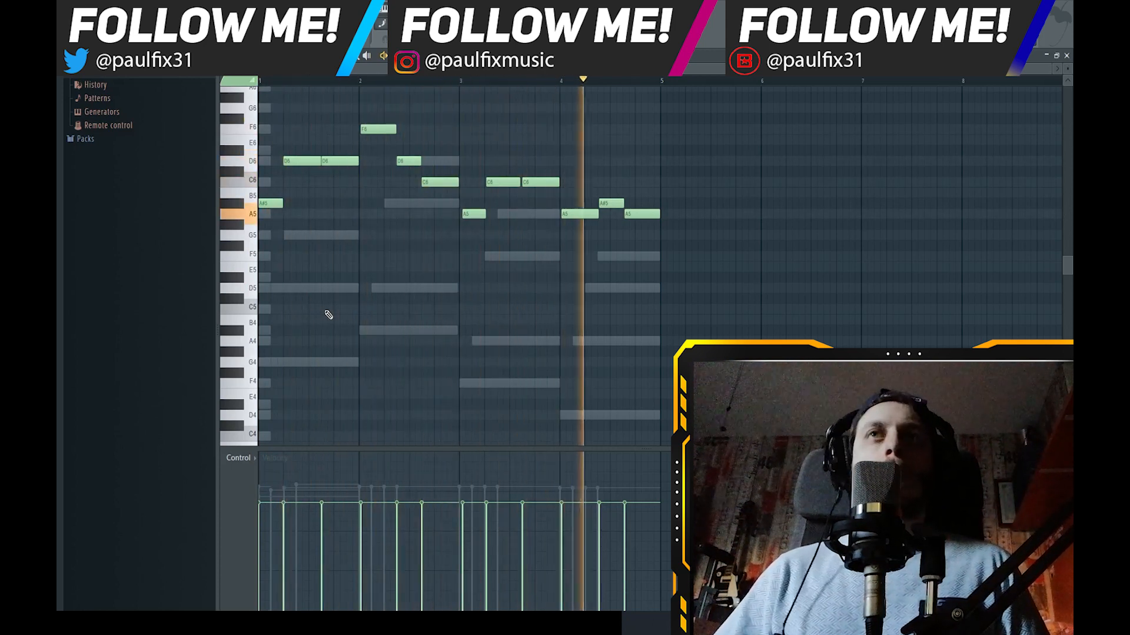
key(space)
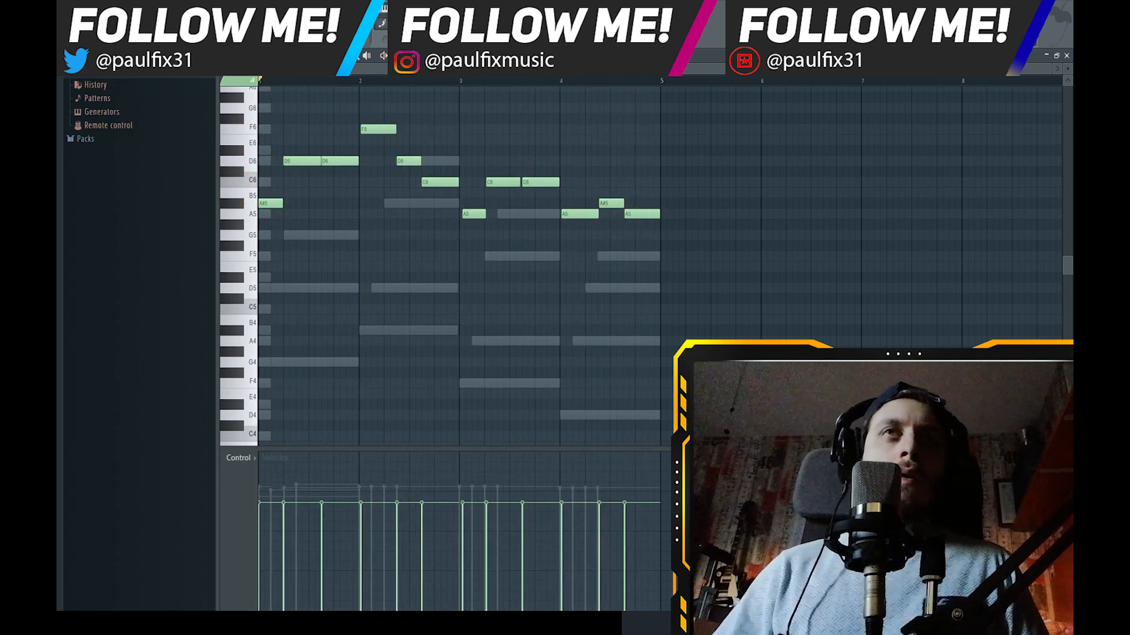
click(465, 56)
click(471, 92)
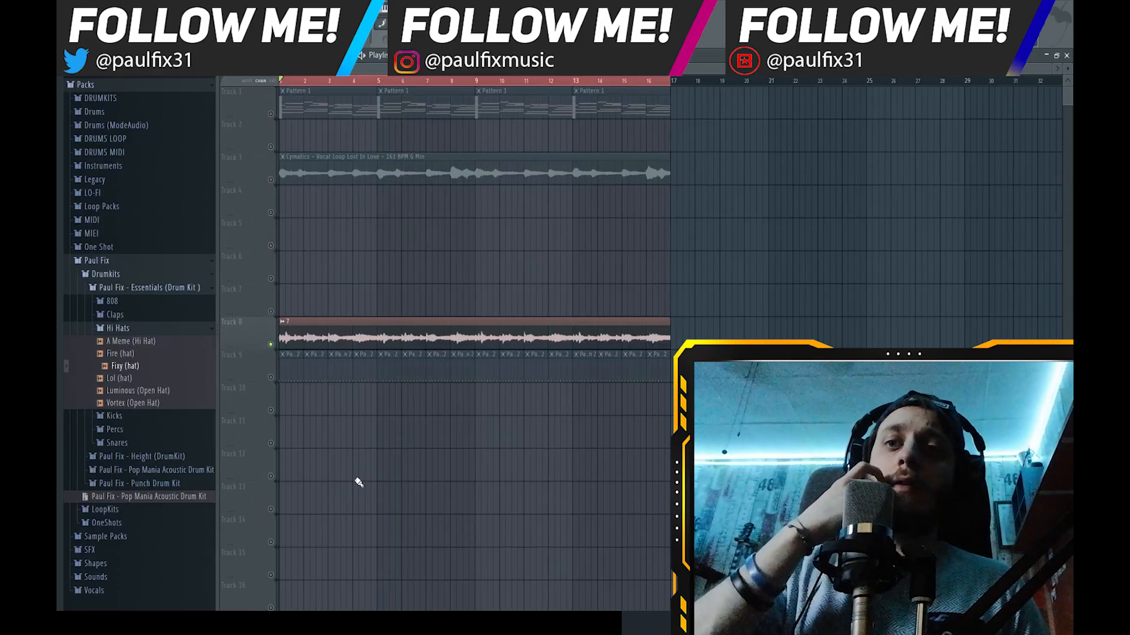
- Play the arrangement from the start, unmute the pattern clips on Track 9 to hear them with the Track 8 audio, and stop playback
key(space)
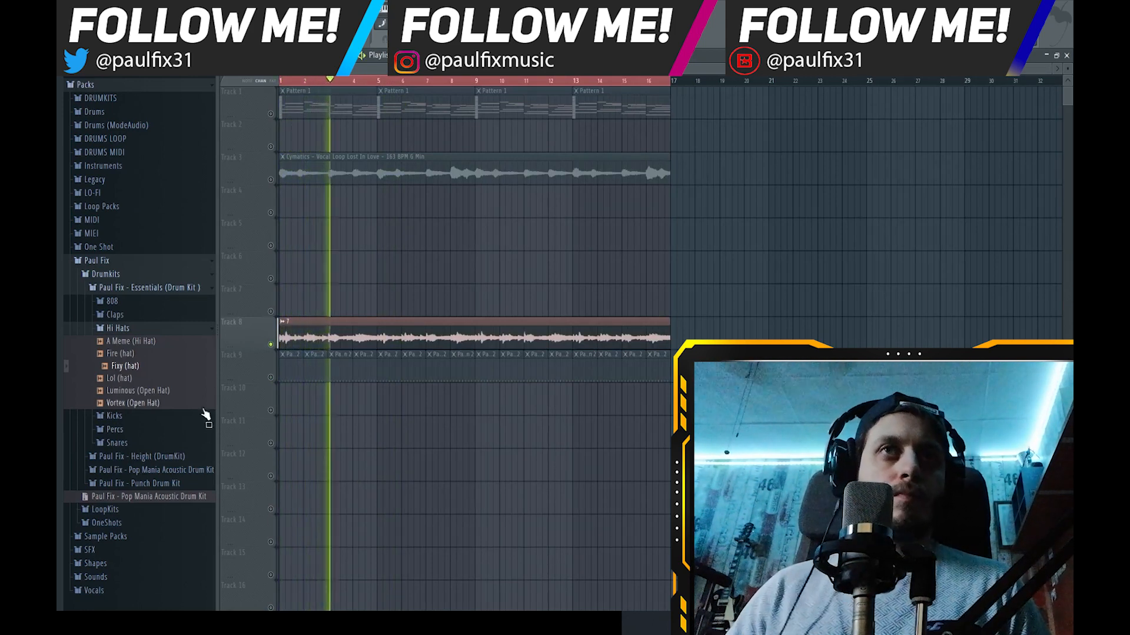
click(271, 378)
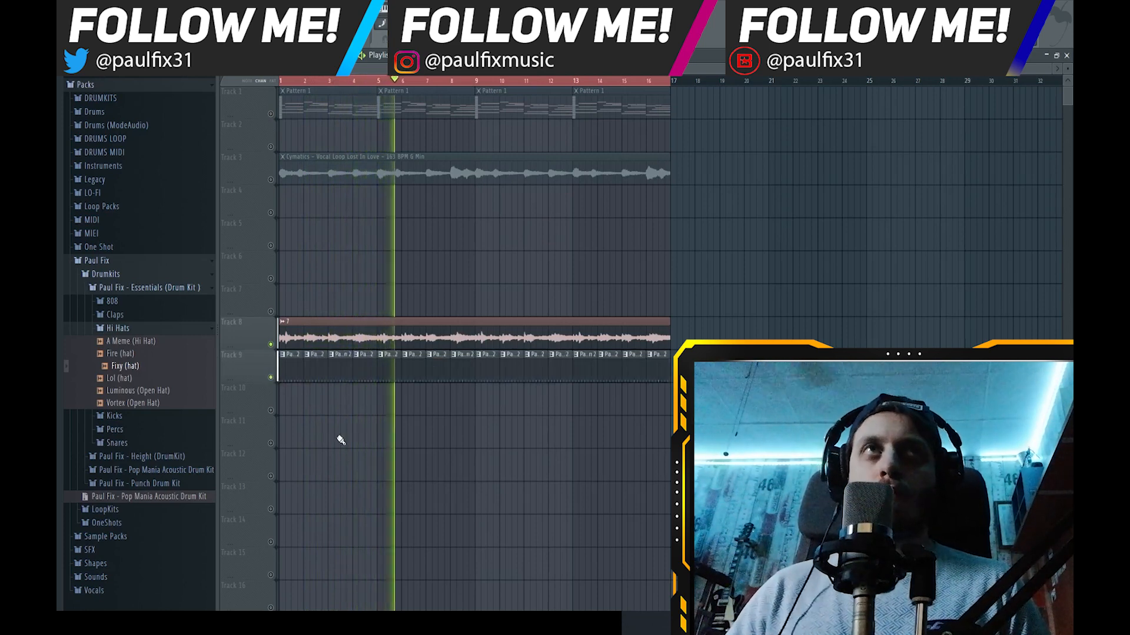
click(72, 7)
click(555, 238)
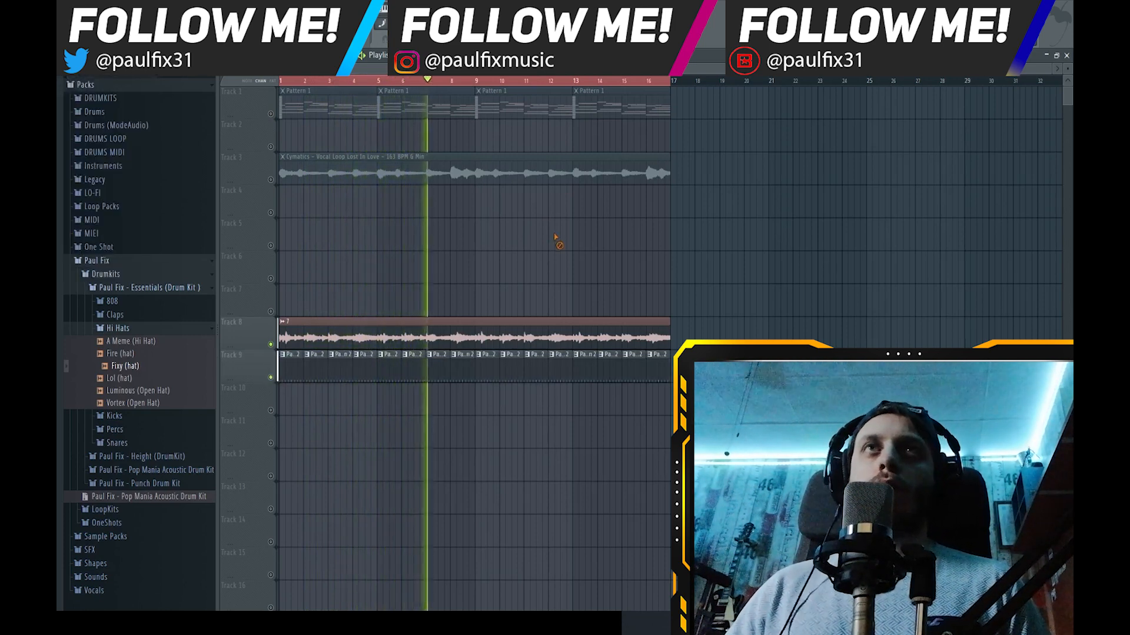
click(72, 7)
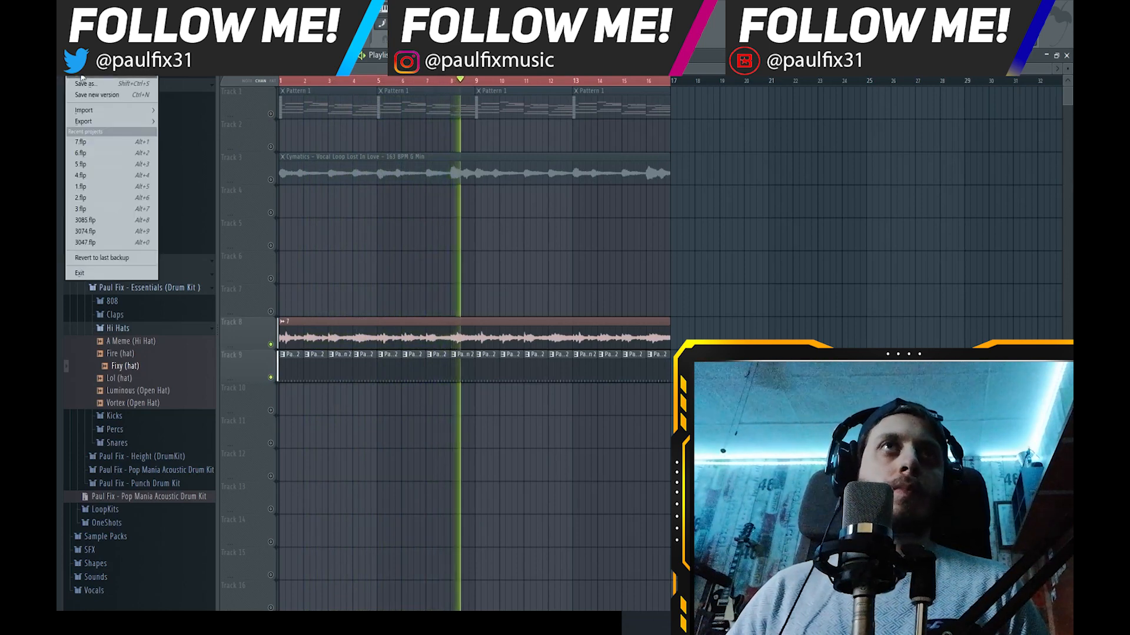
click(482, 482)
key(space)
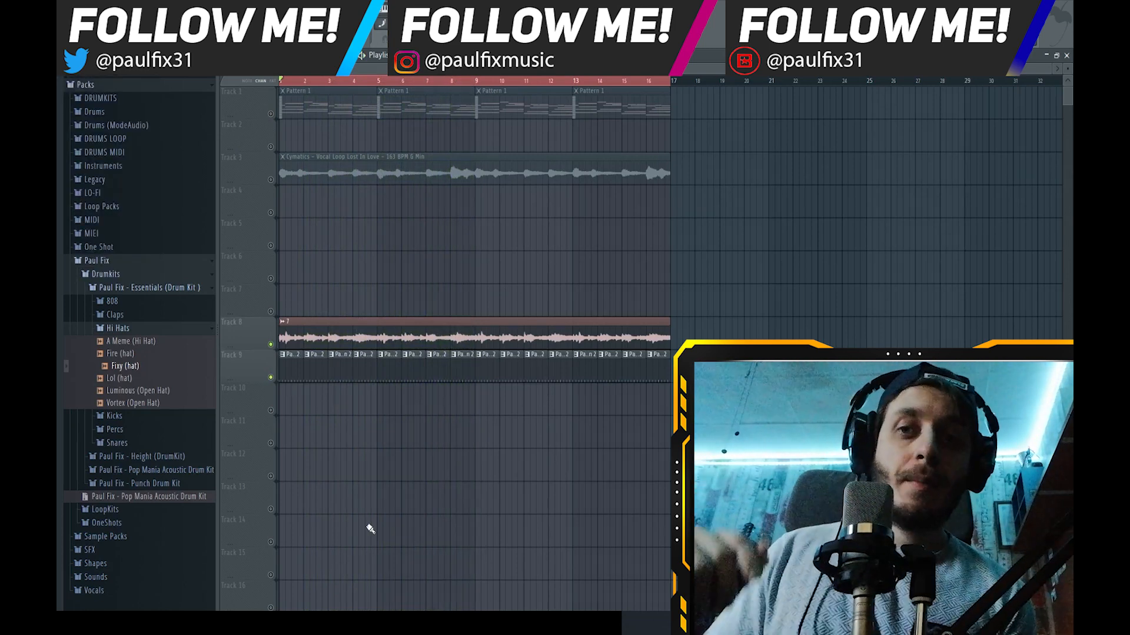